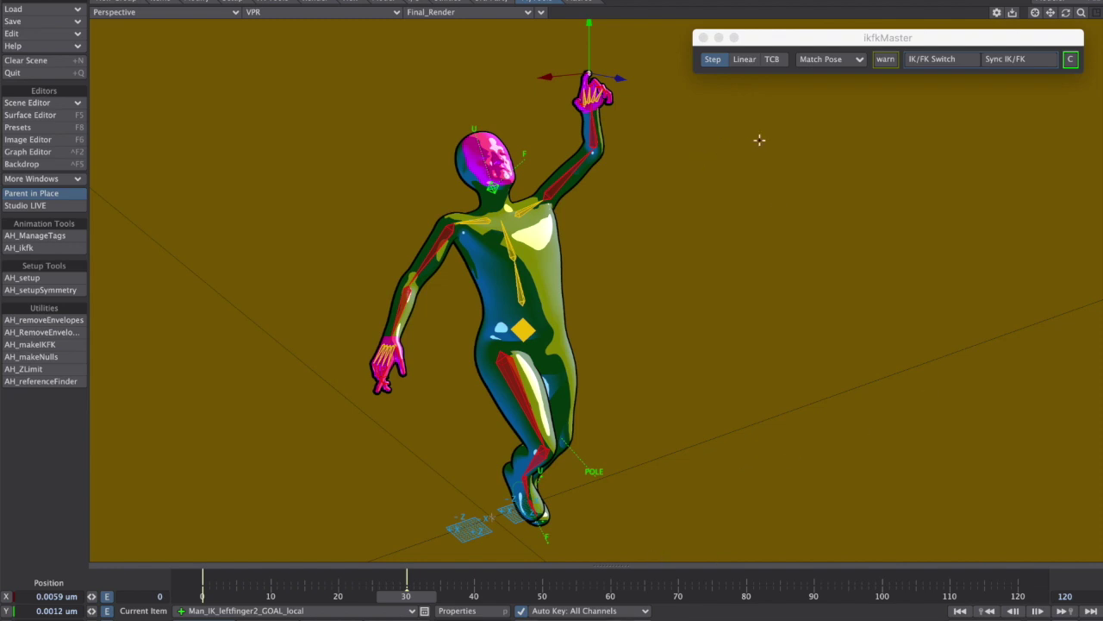
- Set the perspective viewport shading to Textured Shaded Solid and move the ikfkMaster window slightly out of the way
click(291, 13)
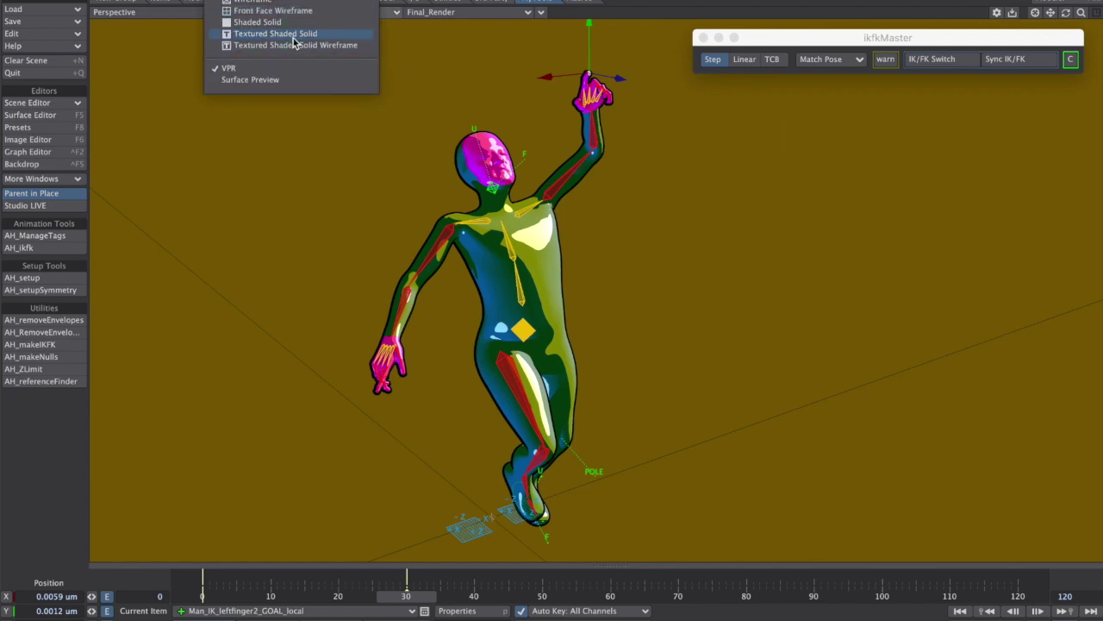
click(291, 34)
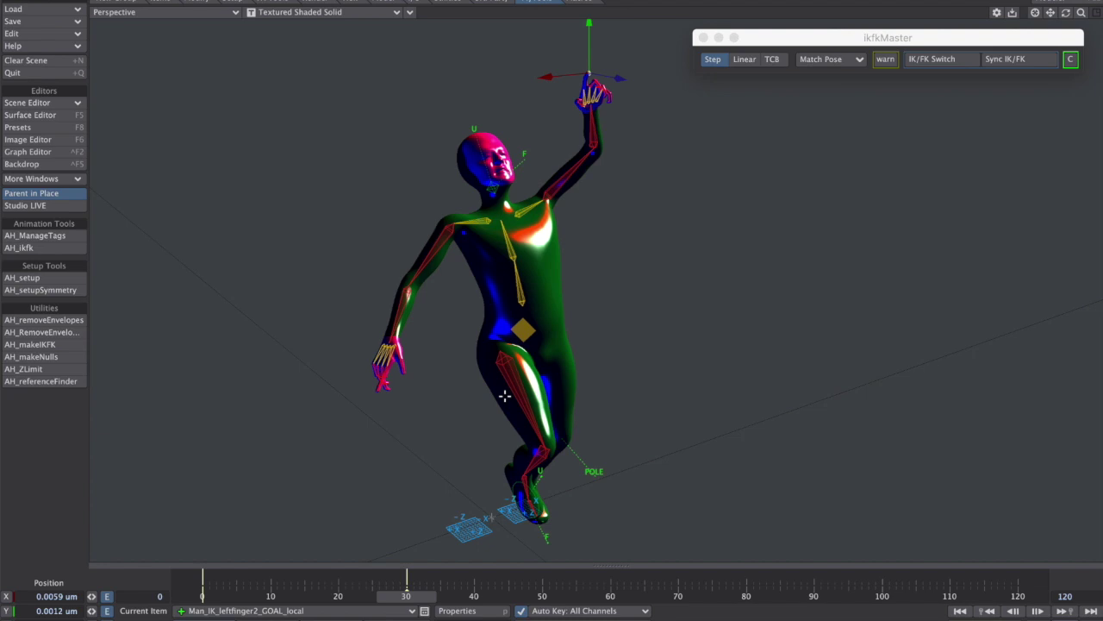
click(898, 37)
mouse_move(929, 46)
mouse_down()
mouse_move(911, 61)
mouse_move(925, 53)
mouse_up()
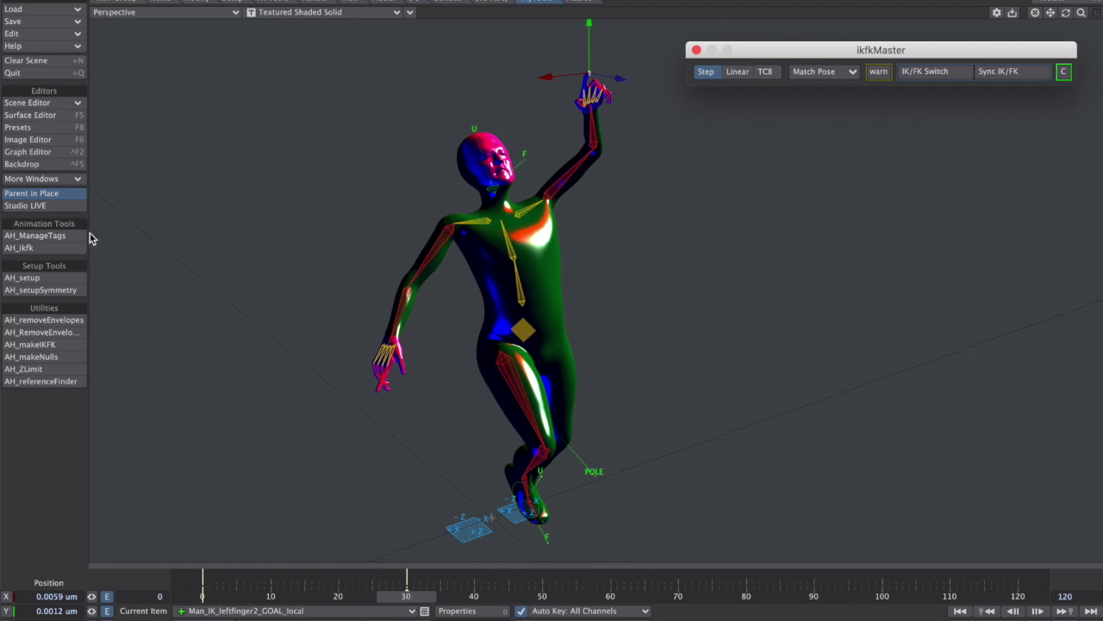
- Close the ikfkMaster tool and return the animation to frame 0
click(34, 249)
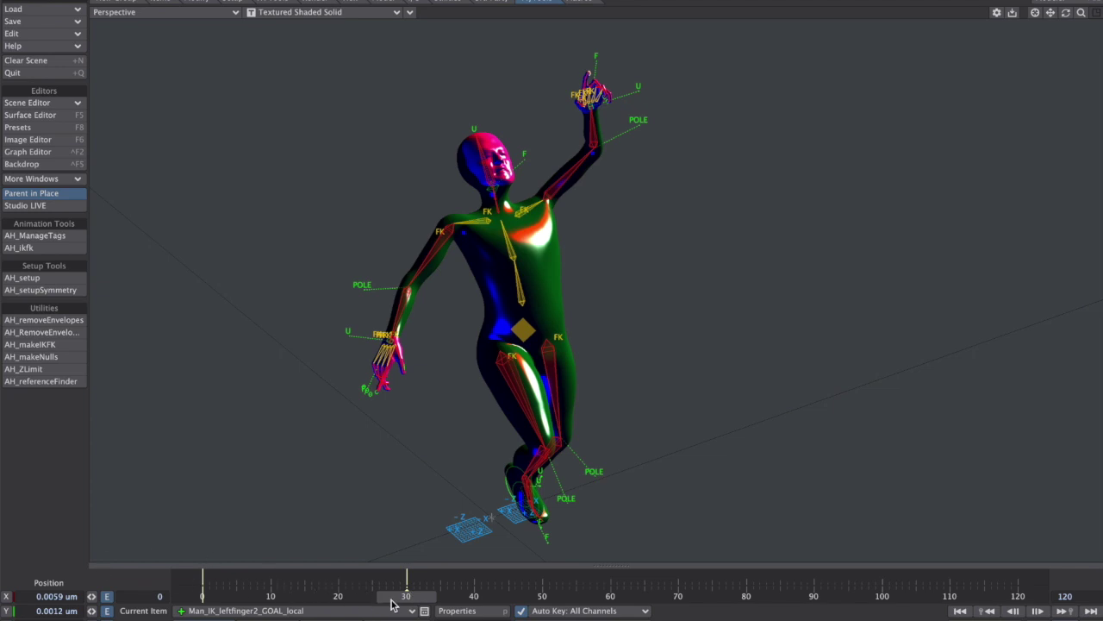
drag(405, 598, 202, 597)
alt+drag(458, 310, 652, 283)
- Select the right-side pole and IK/FK switch controls in turn, and reopen the AH_ikfk tool
click(364, 186)
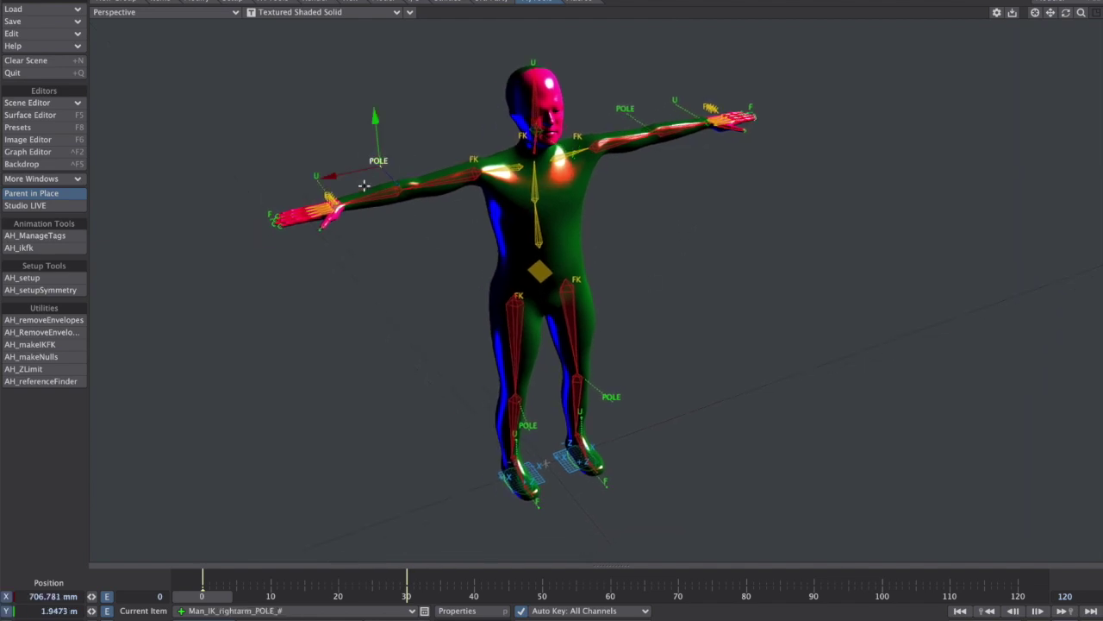
right_drag(279, 173, 293, 196)
click(360, 200)
click(440, 205)
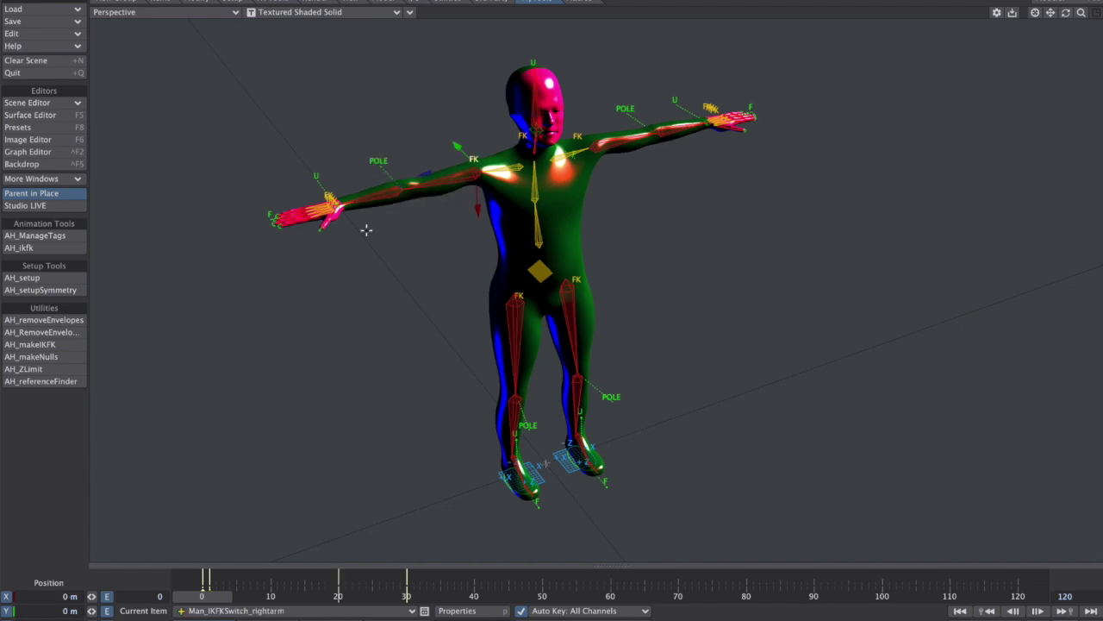
click(52, 249)
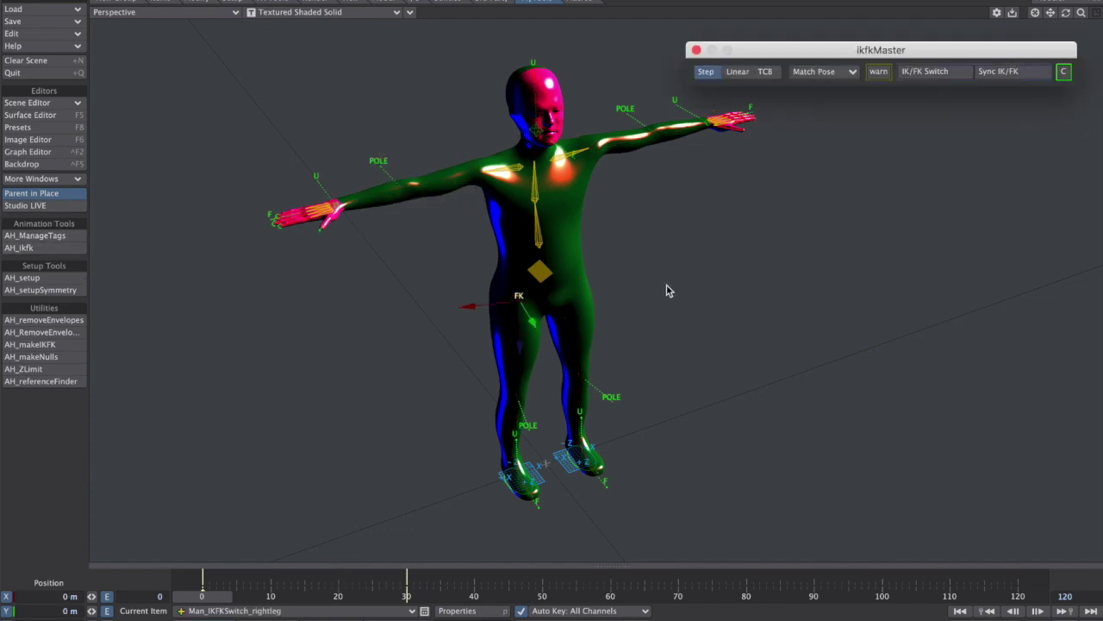
- Select the finger bones of the left hand and of the right hand in turn to inspect their rotation controls
alt+drag(676, 315, 634, 272)
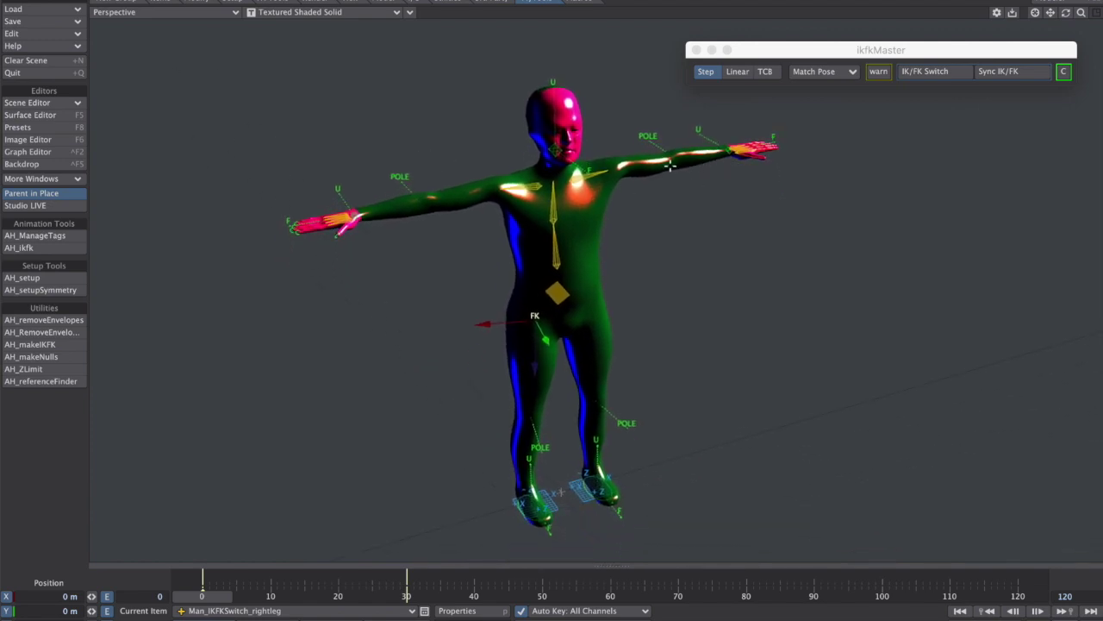
alt+drag(669, 281, 551, 301)
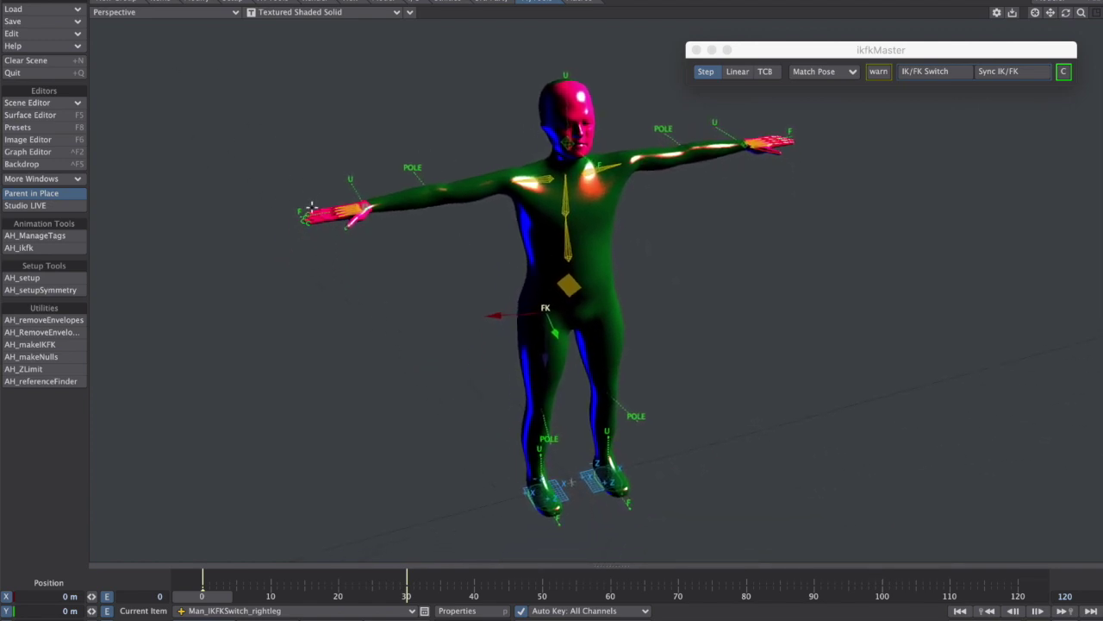
alt+shift+drag(428, 209, 442, 179)
drag(196, 116, 302, 212)
alt+drag(552, 243, 734, 318)
click(894, 347)
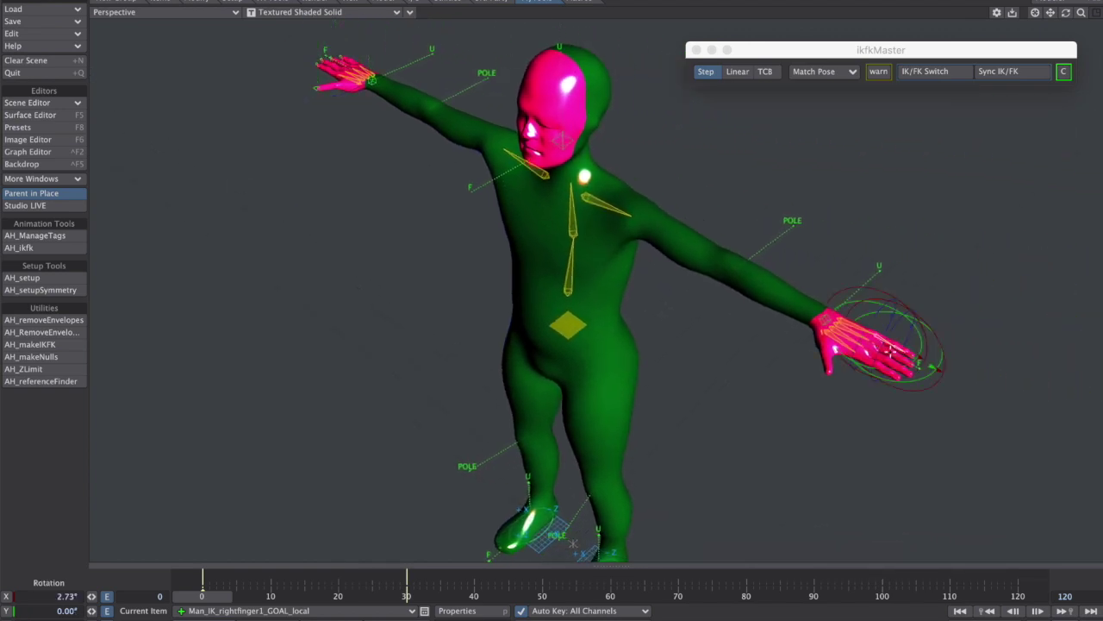
drag(933, 339, 847, 399)
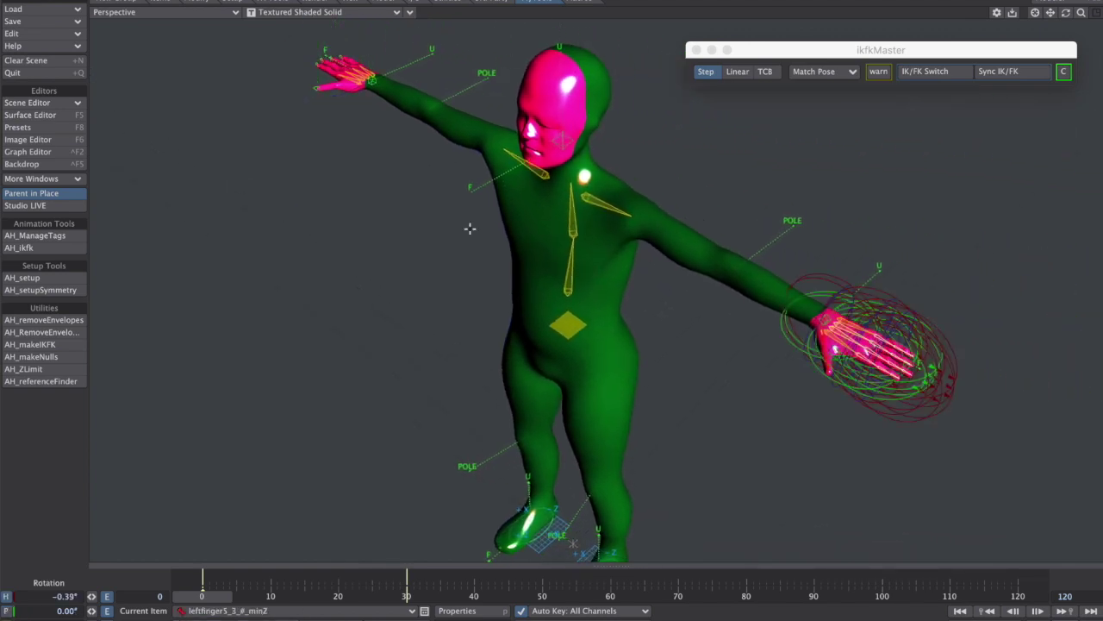
drag(357, 44, 273, 121)
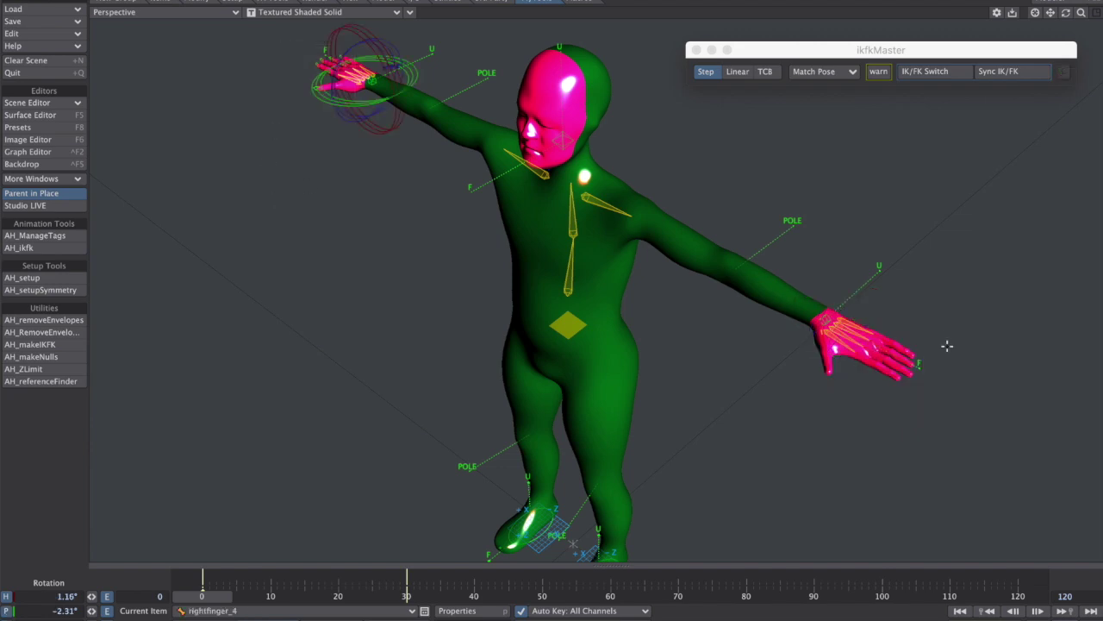
- Try to curl the right hand's four fingers by moving their IK goals about 20 mm in X, and undo the move
alt+drag(371, 231, 595, 191)
alt+drag(481, 370, 567, 263)
ctrl+alt+drag(439, 425, 244, 441)
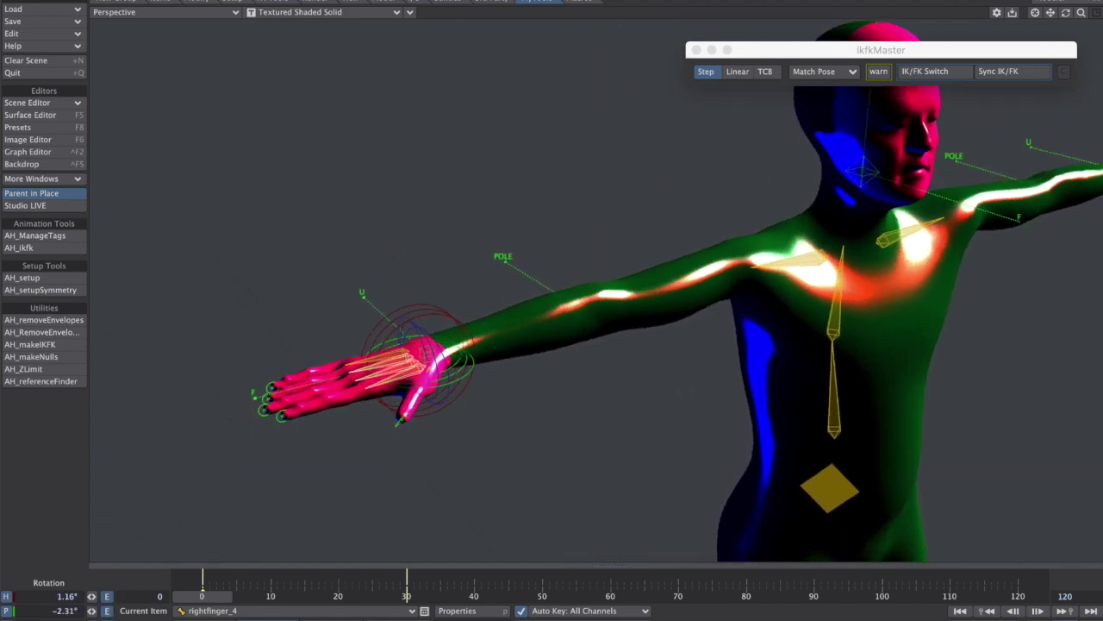
ctrl+alt+drag(192, 418, 405, 381)
drag(401, 335, 334, 471)
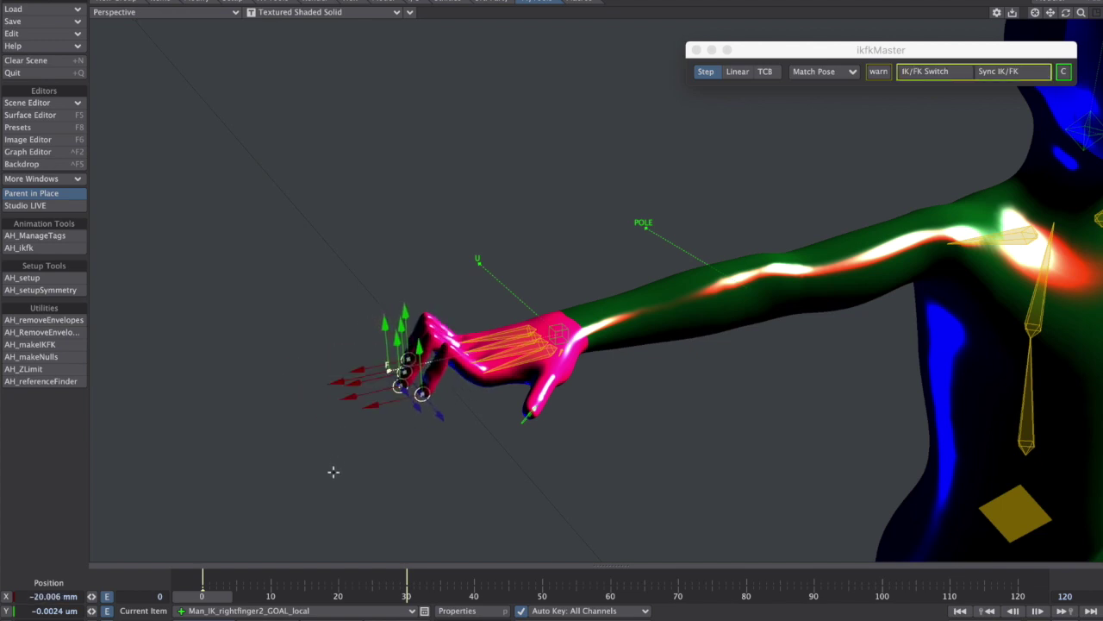
key(ctrl+z)
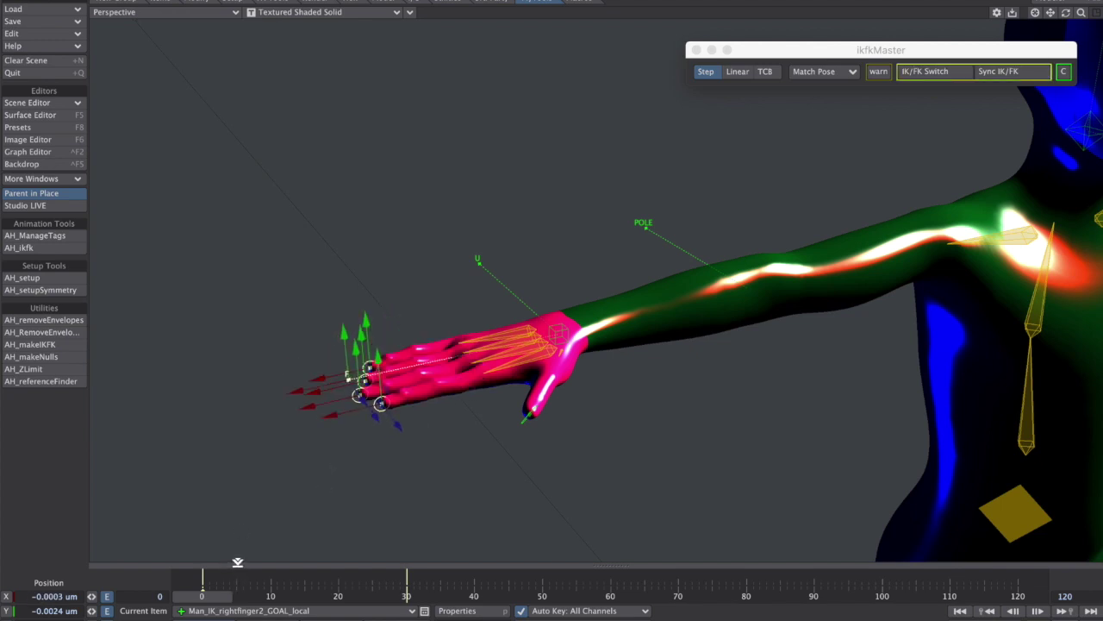
- Move the ikfkMaster window over the middle of the viewport and turn its warn option off
drag(904, 50, 680, 64)
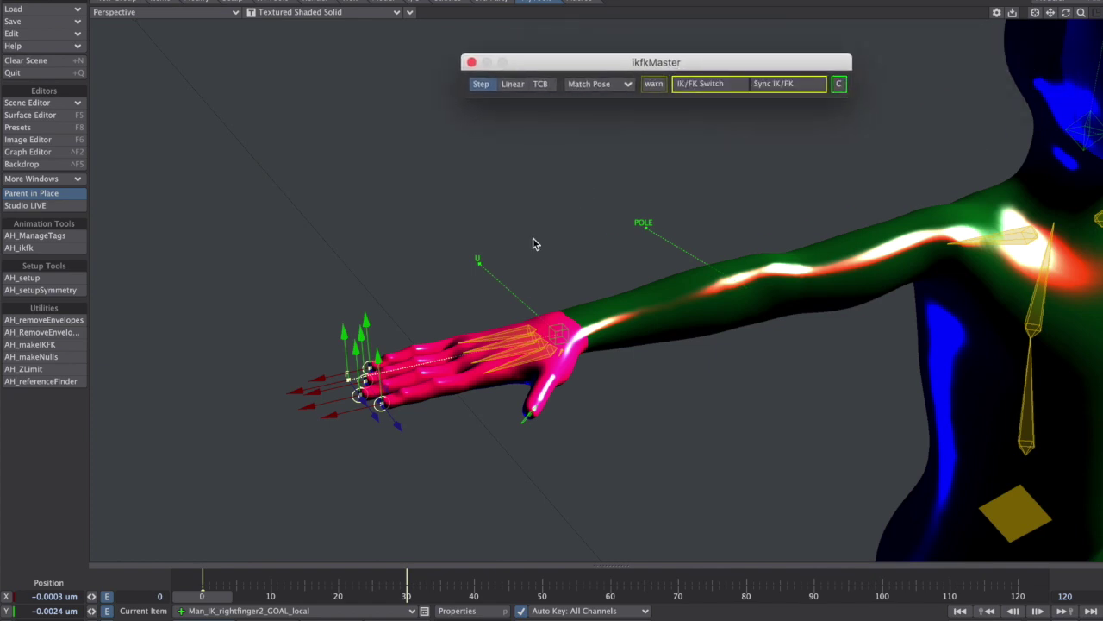
click(658, 85)
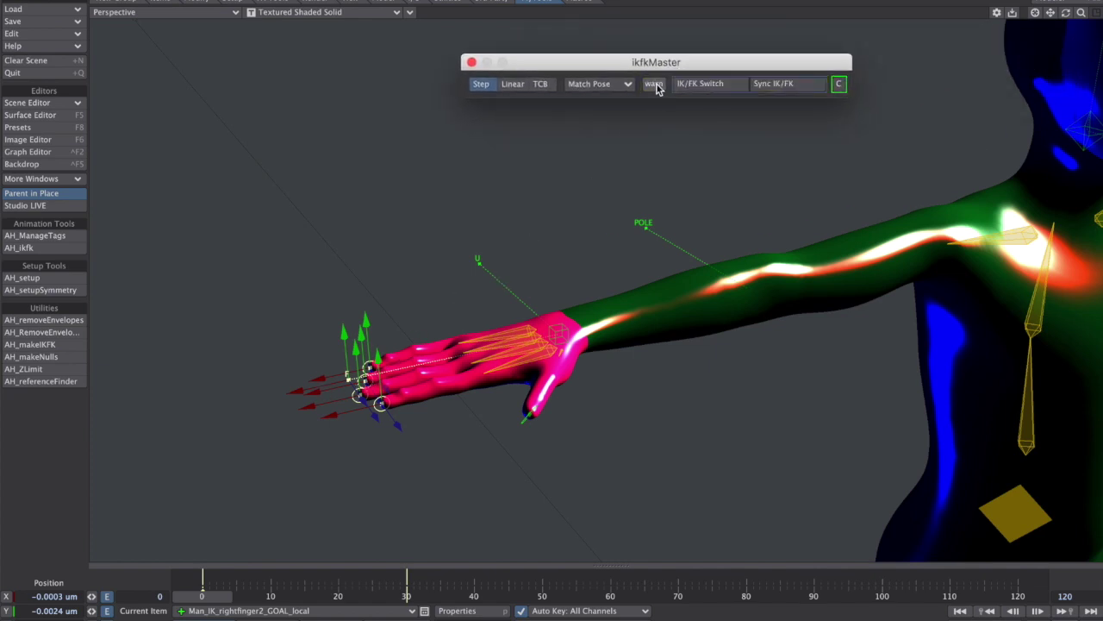
ctrl+alt+drag(604, 390, 759, 327)
alt+drag(638, 324, 729, 333)
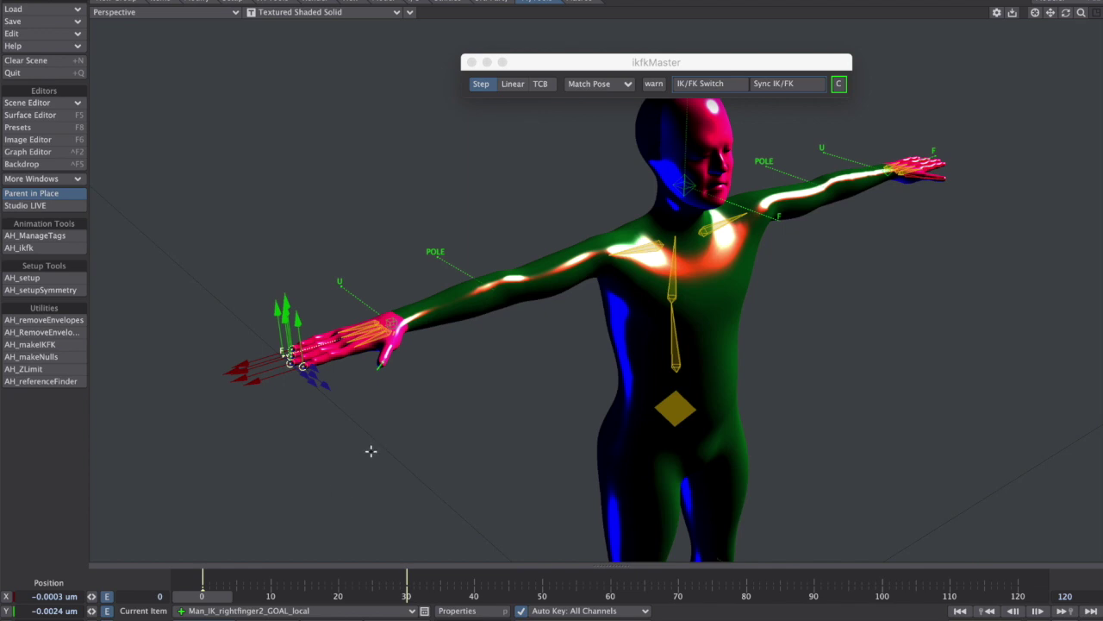
- Try to move all of the right hand's finger and thumb IK goals together, and undo the move
mouse_move(213, 596)
mouse_down()
mouse_move(329, 596)
mouse_move(207, 596)
mouse_up()
drag(372, 367, 404, 356)
drag(285, 404, 355, 467)
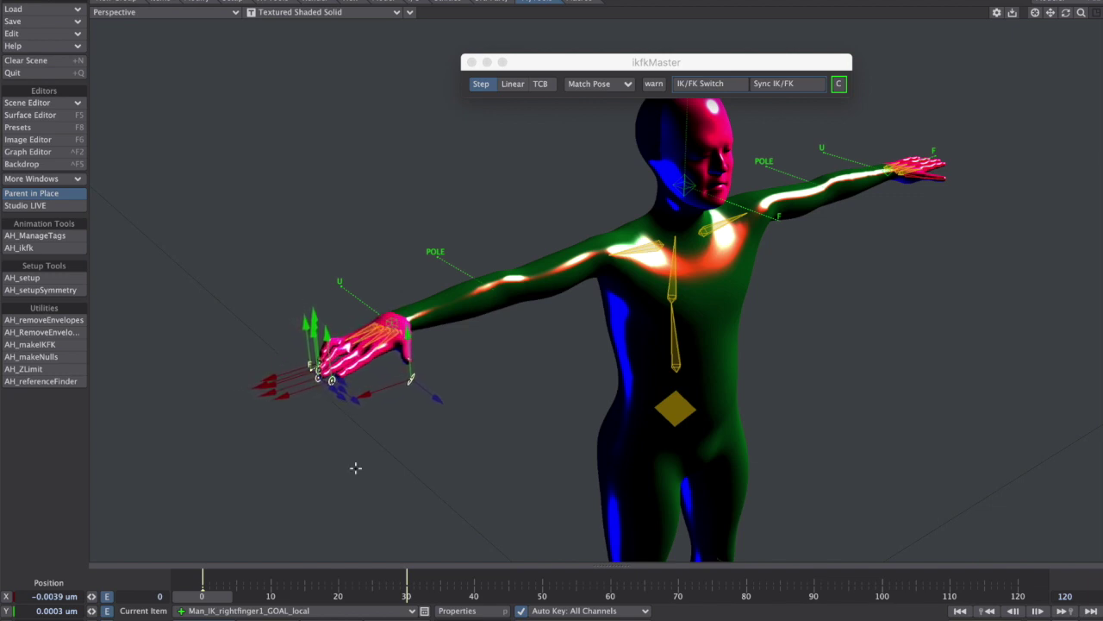
key(ctrl+z)
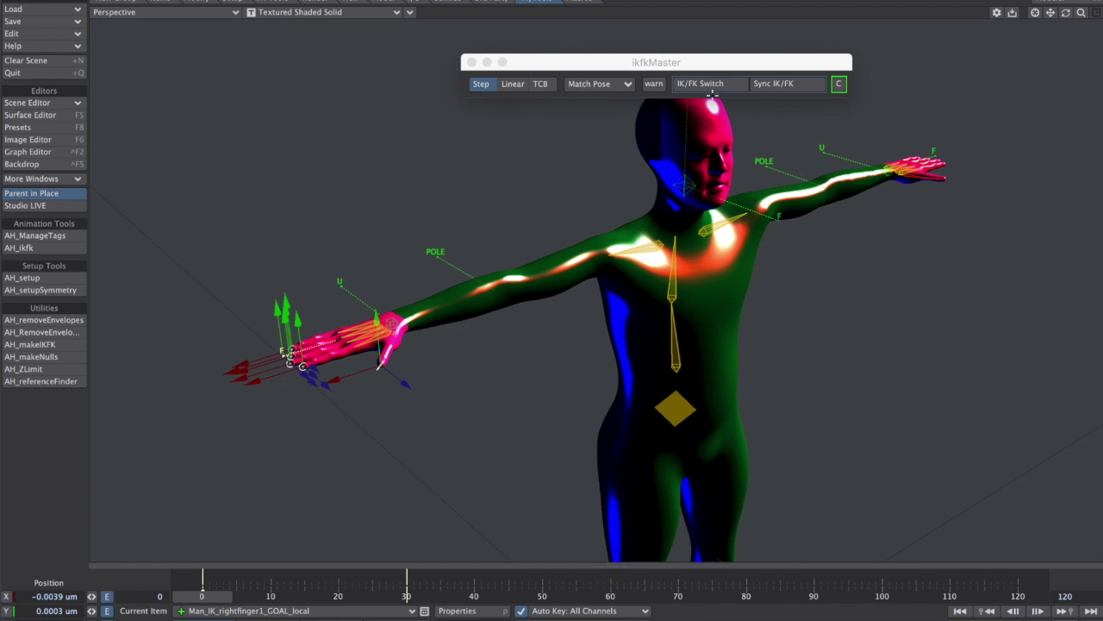
- Turn the ikfkMaster warn option back on and curl the right hand's fingers using their IK goals
mouse_move(335, 412)
mouse_down()
mouse_move(370, 424)
mouse_move(349, 414)
mouse_up()
drag(352, 363, 338, 368)
alt+drag(398, 415, 528, 215)
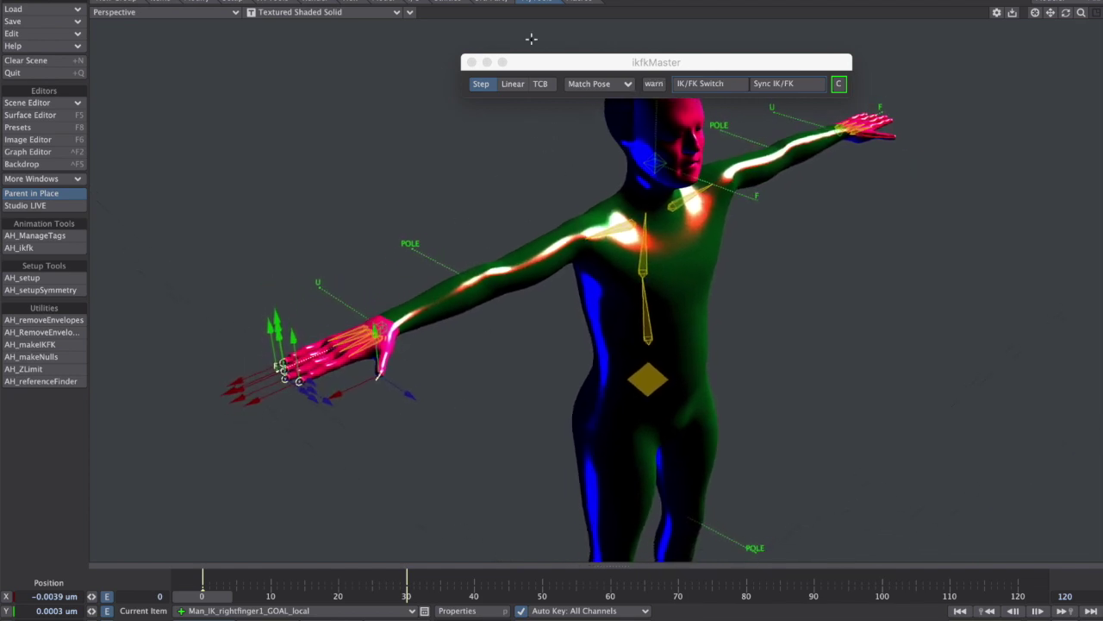
click(655, 84)
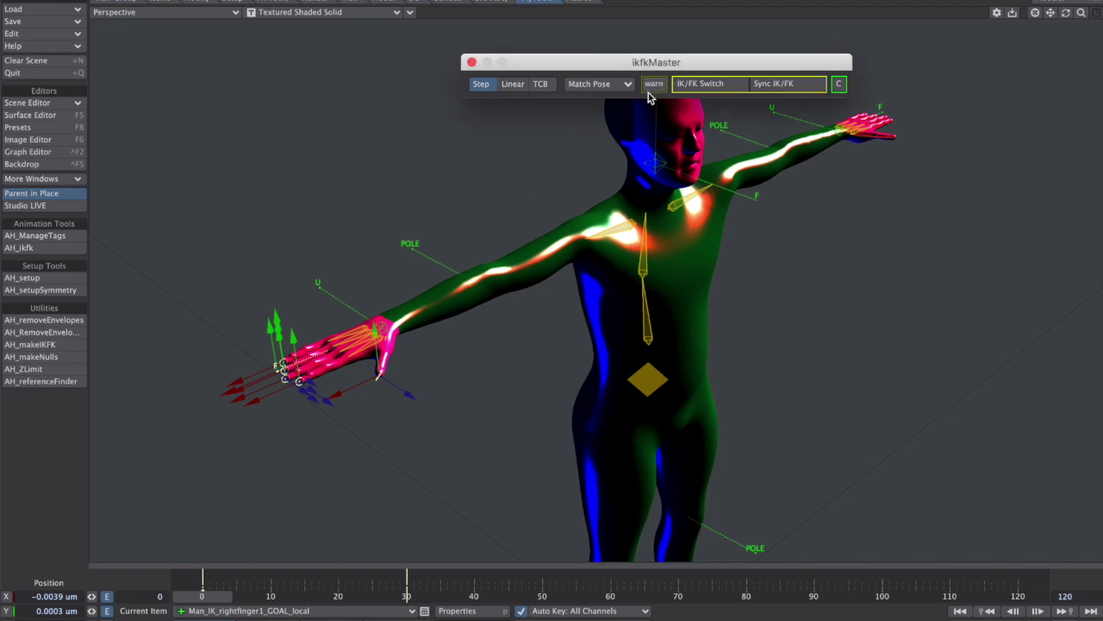
alt+drag(456, 402, 313, 438)
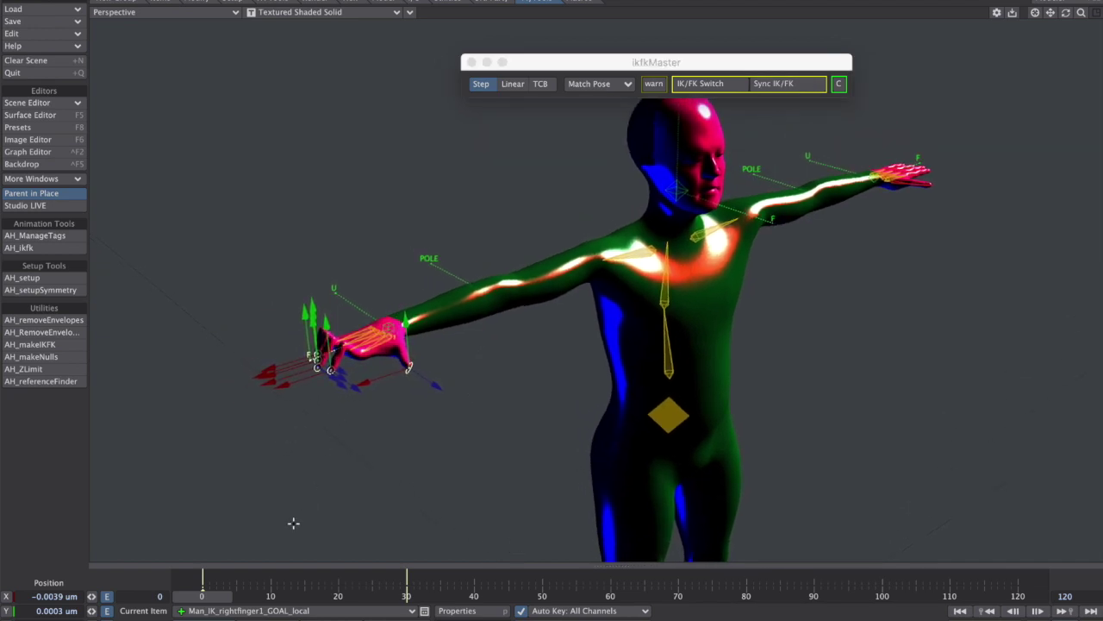
- Try to scrub the timeline away from frame 0 and dismiss the unsynced changes warning
drag(222, 596, 399, 588)
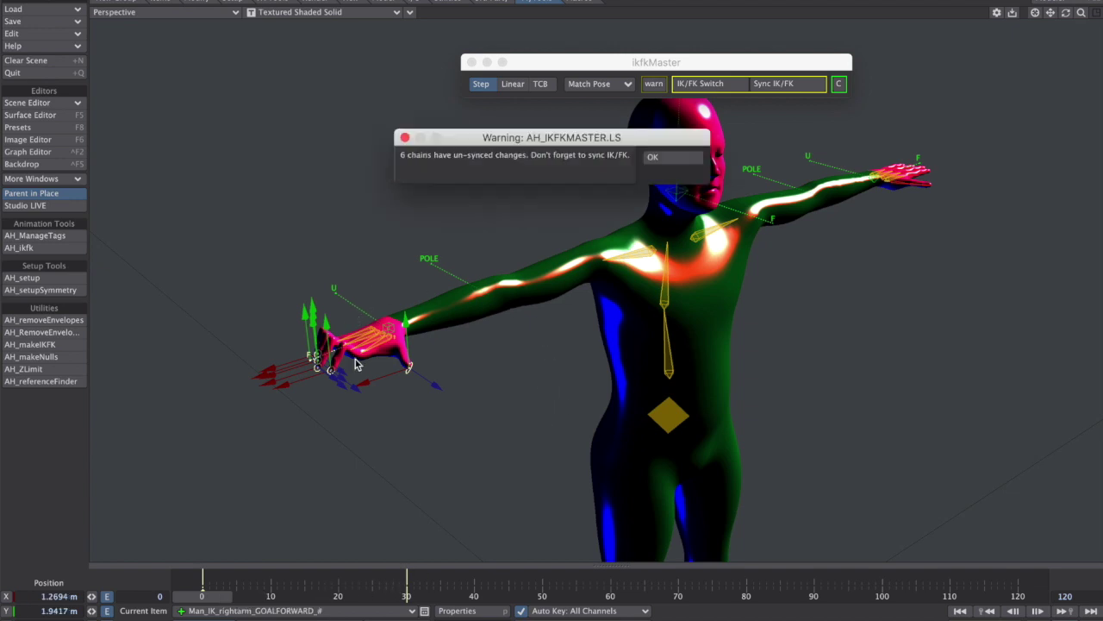
mouse_move(474, 143)
mouse_down()
mouse_move(495, 128)
mouse_move(473, 130)
mouse_up()
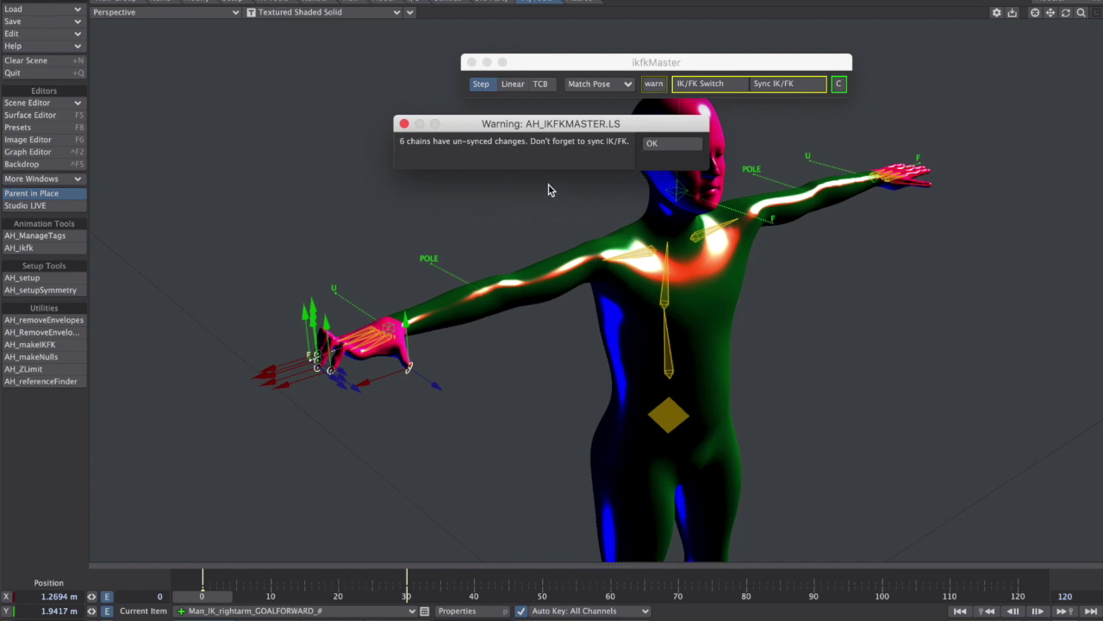
click(661, 144)
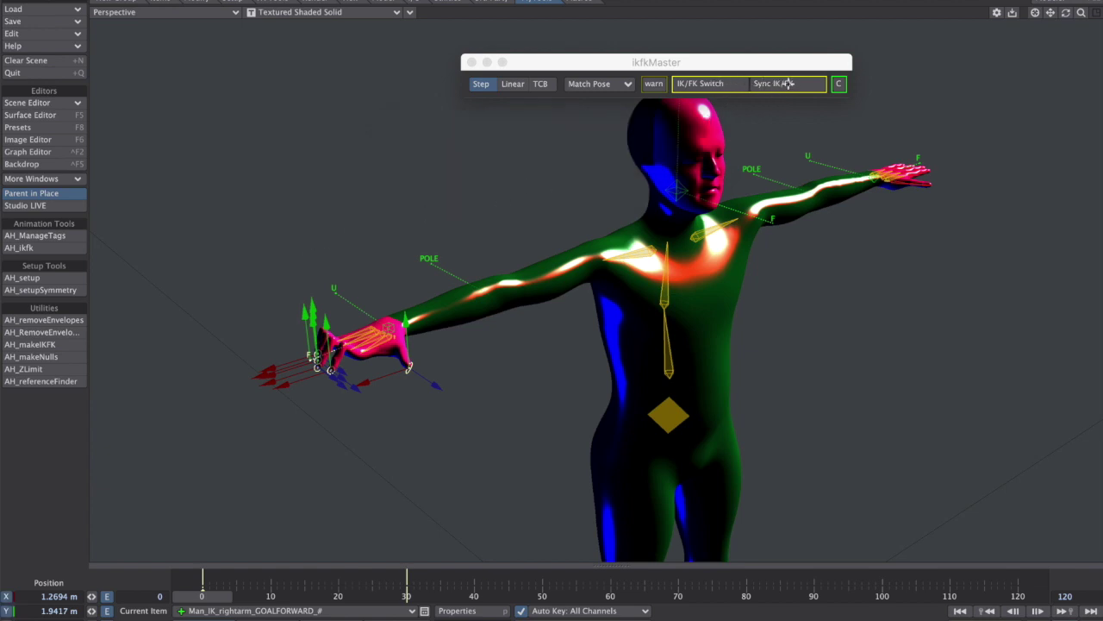
- Sync IK/FK for the edited right hand chains and switch the right arm and fingers to FK at frame 0
click(285, 319)
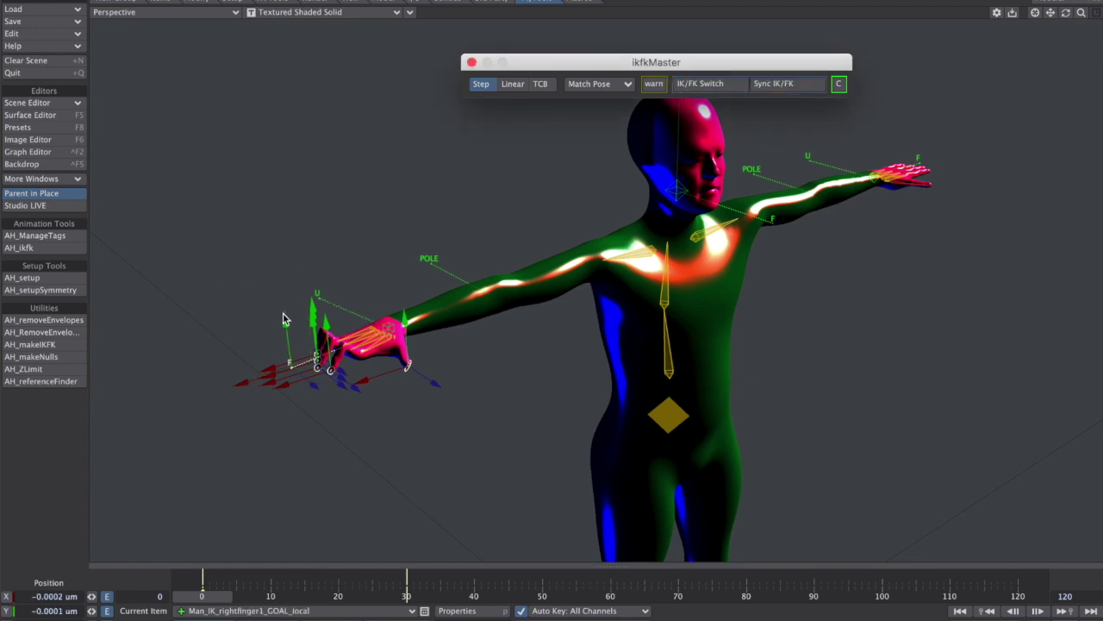
alt+drag(418, 371, 367, 464)
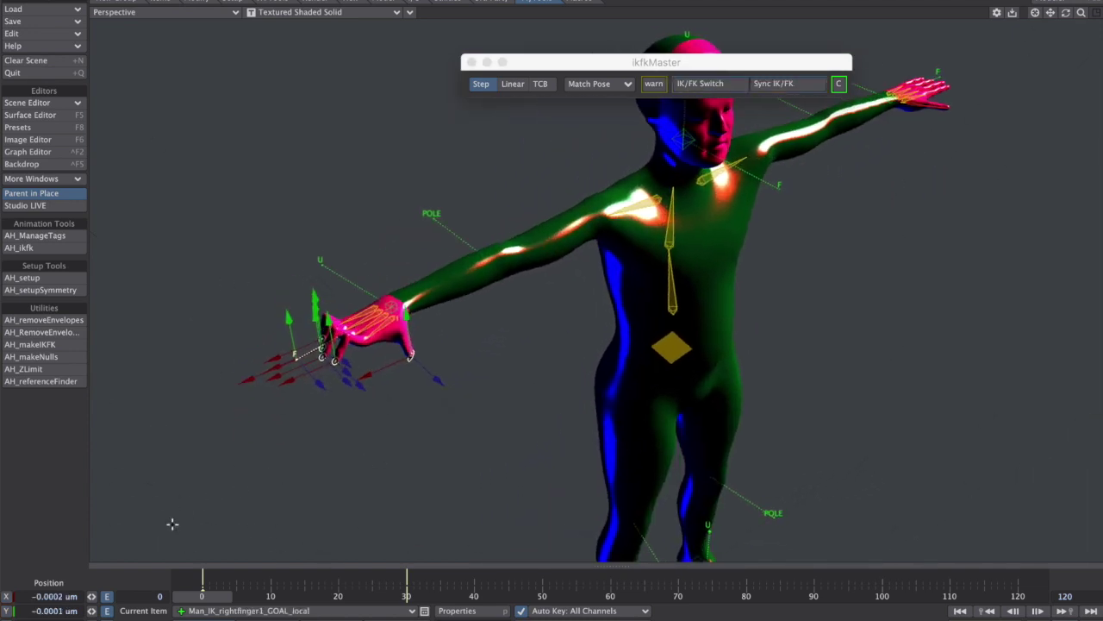
mouse_move(214, 596)
mouse_down()
mouse_move(393, 596)
mouse_move(202, 596)
mouse_move(411, 597)
mouse_move(201, 596)
mouse_up()
click(221, 609)
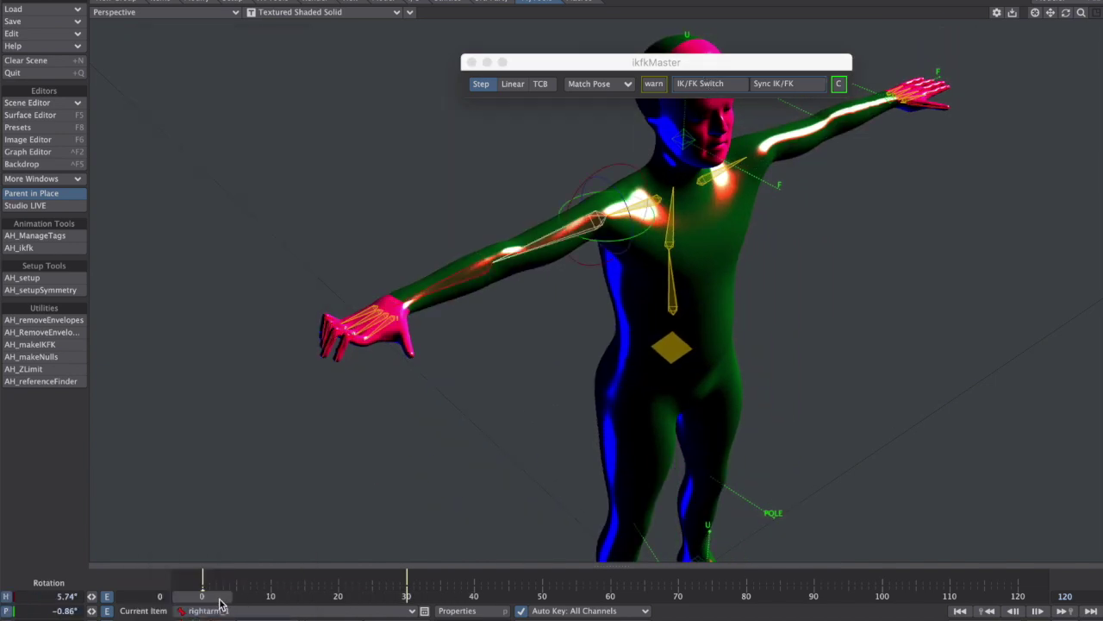
mouse_move(220, 606)
mouse_down()
mouse_move(495, 606)
mouse_move(202, 595)
mouse_up()
alt+drag(759, 242, 480, 249)
alt+drag(352, 438, 548, 185)
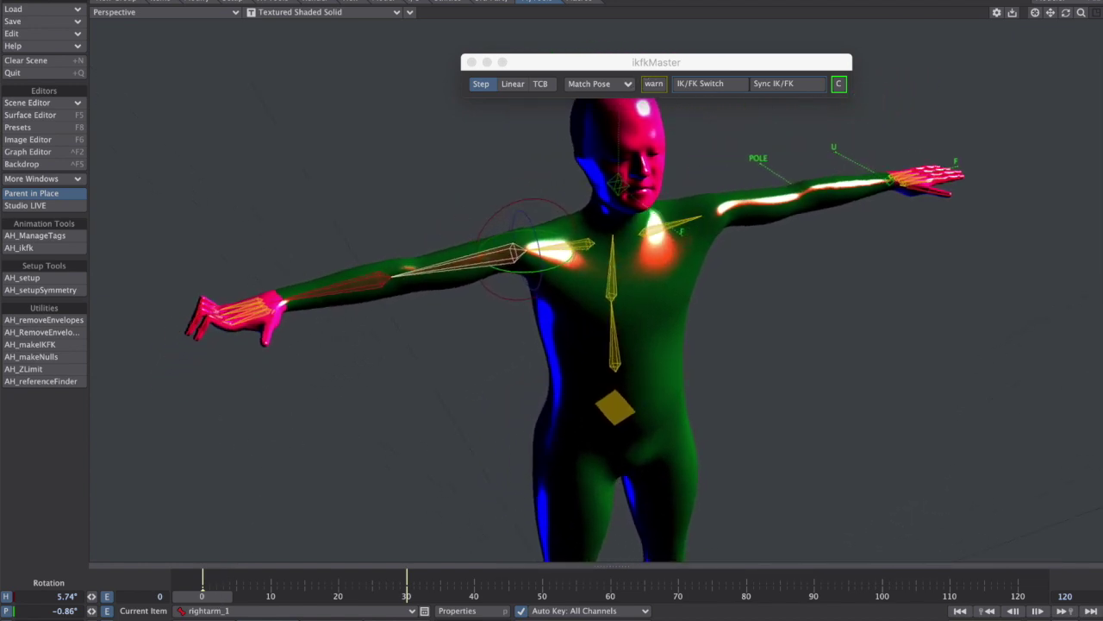
- Go to frame 16, move the ikfkMaster window clear of the character, and toggle its warn option off and on
drag(202, 595, 311, 596)
drag(651, 62, 362, 63)
alt+drag(519, 341, 564, 317)
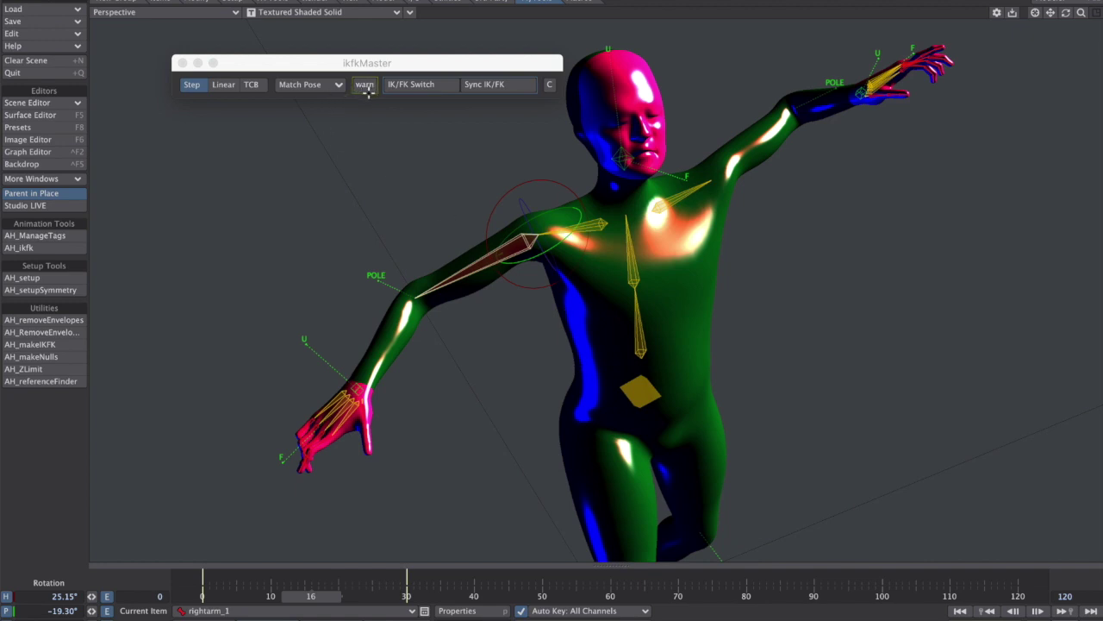
click(365, 84)
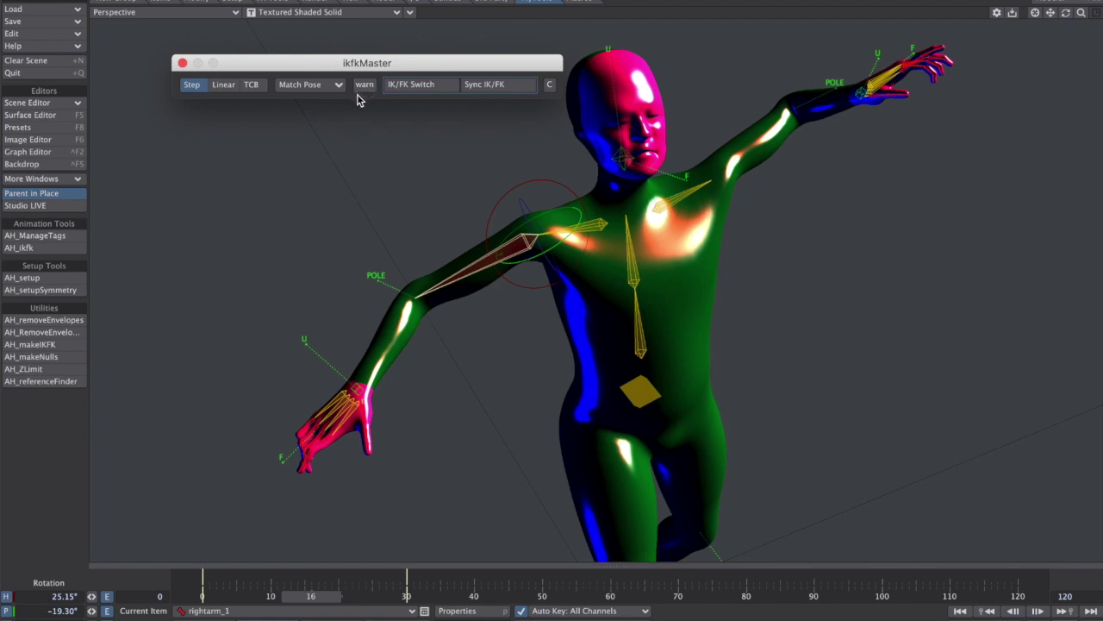
click(365, 85)
- Go to frame 15 and select all of the right hand's finger bones
drag(315, 595, 304, 595)
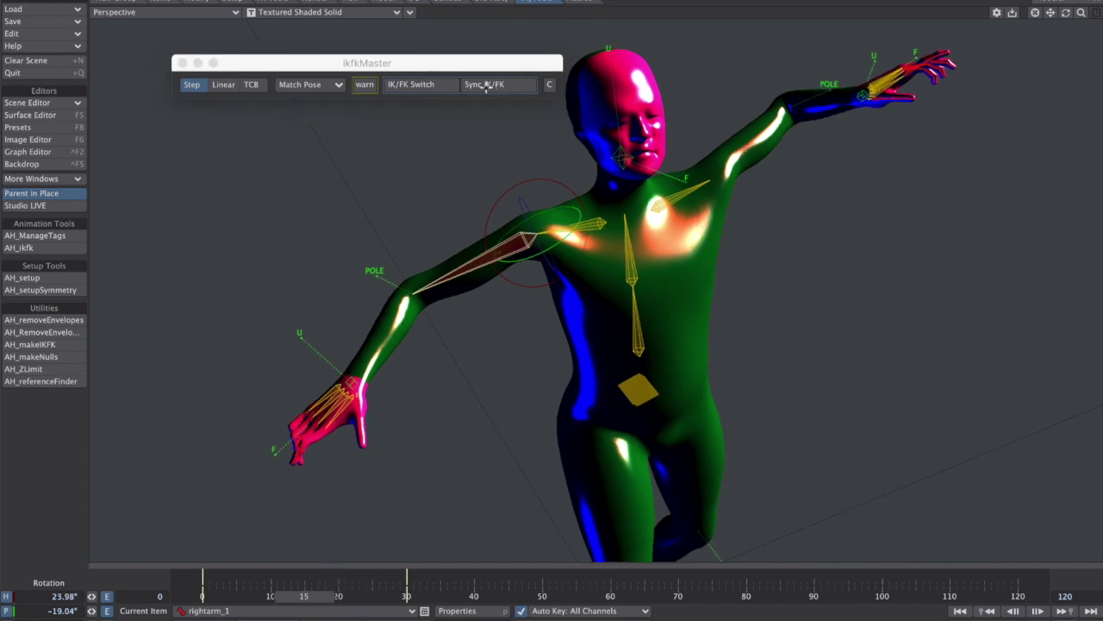
drag(422, 62, 401, 63)
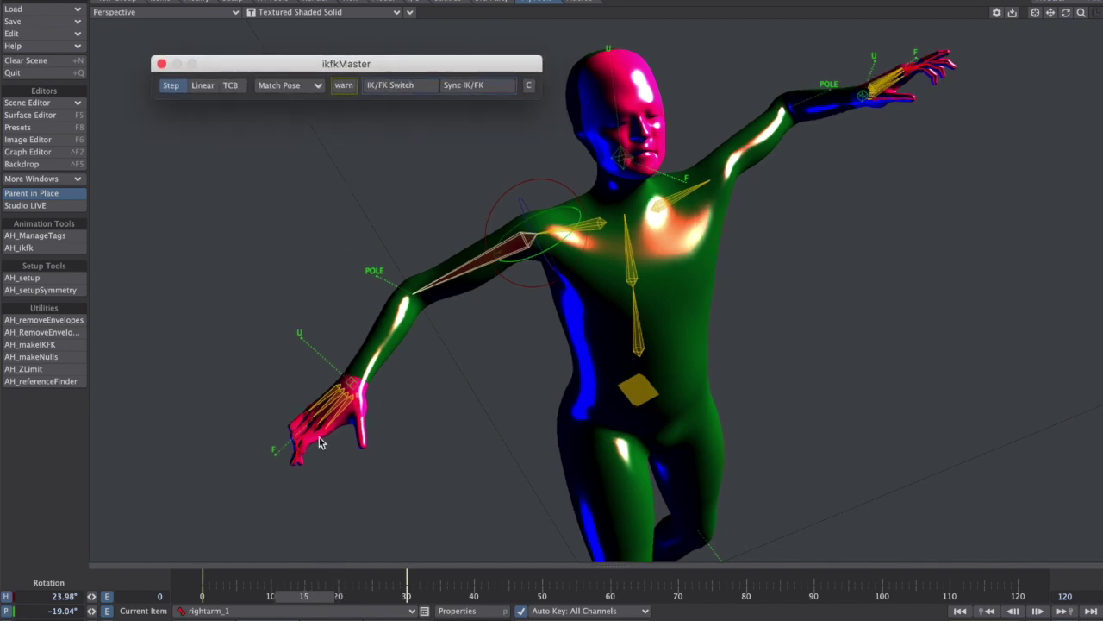
drag(256, 399, 319, 481)
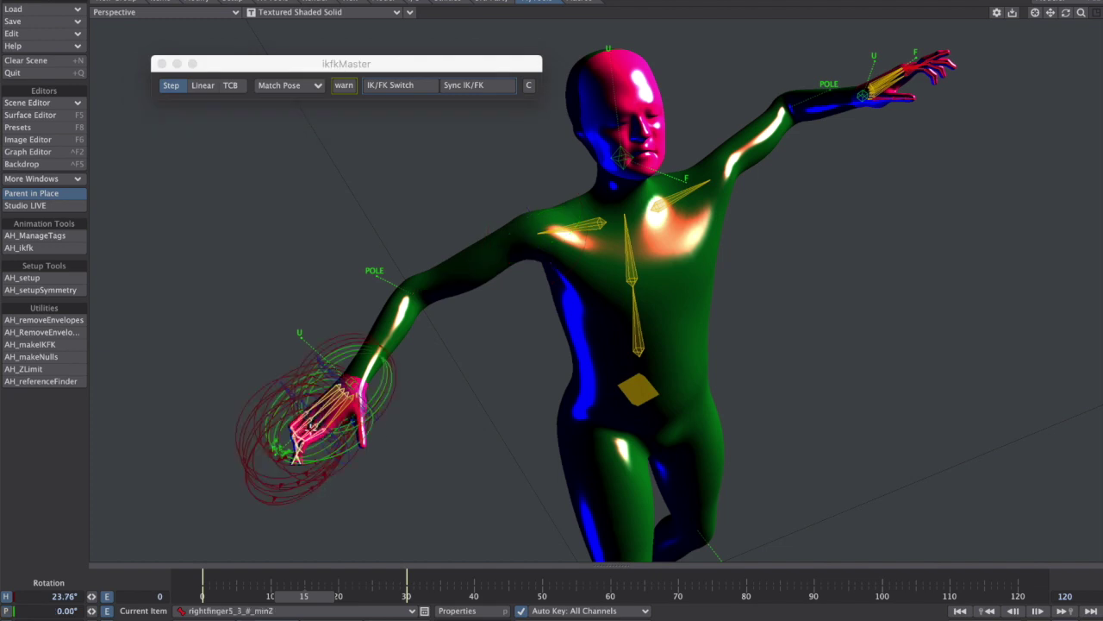
- Open the ikfkMaster match mode choices and keep Match Pose
drag(312, 419, 283, 464)
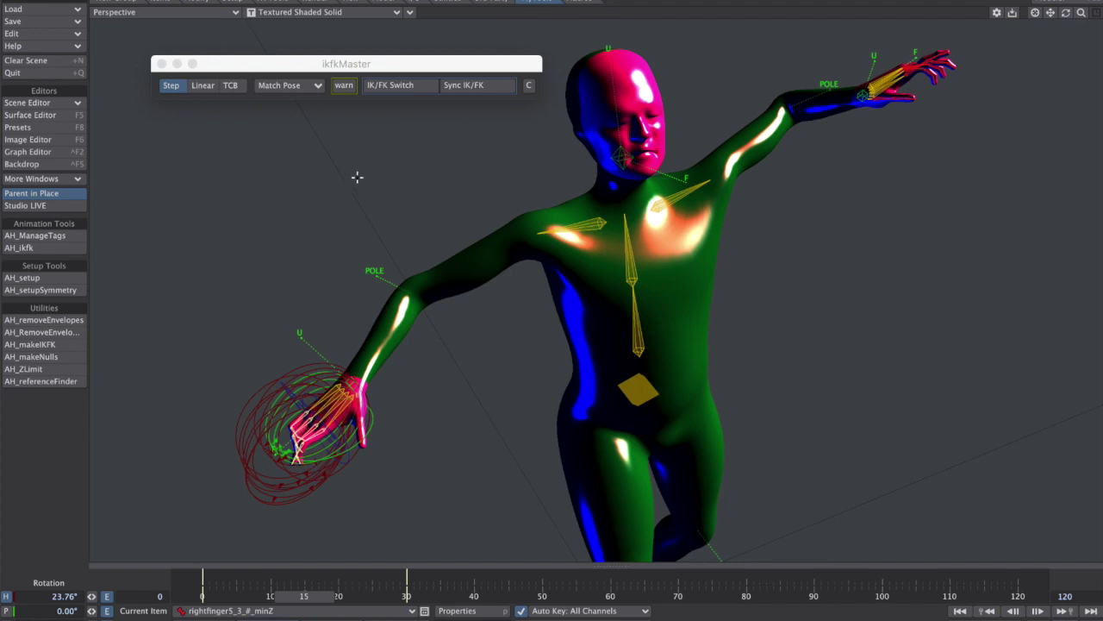
drag(418, 67, 415, 62)
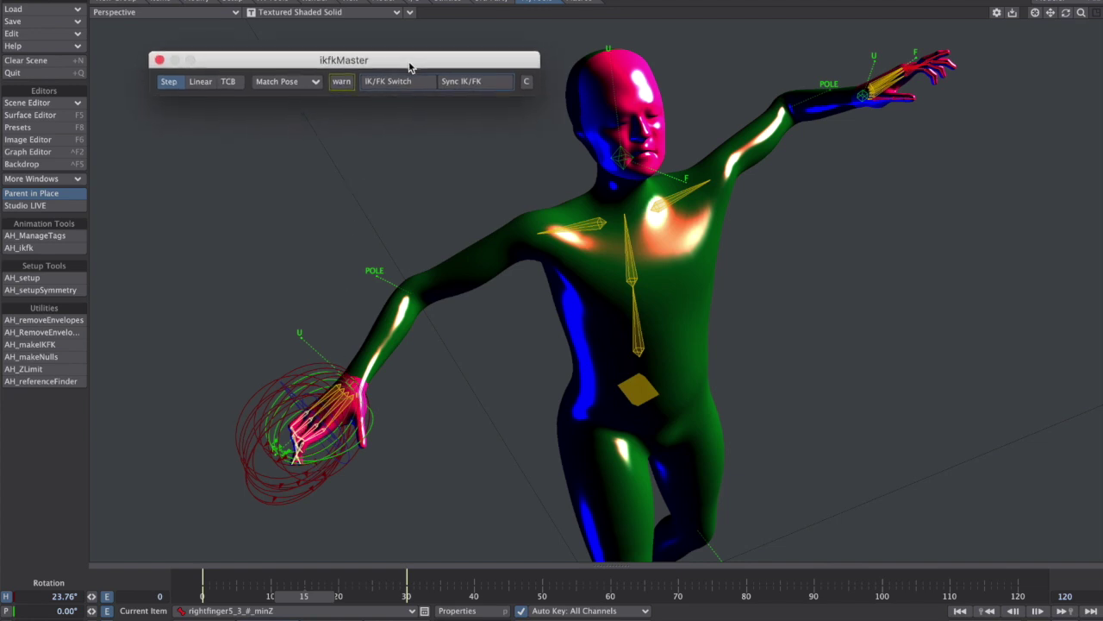
click(308, 80)
click(319, 69)
click(315, 81)
click(310, 67)
click(312, 81)
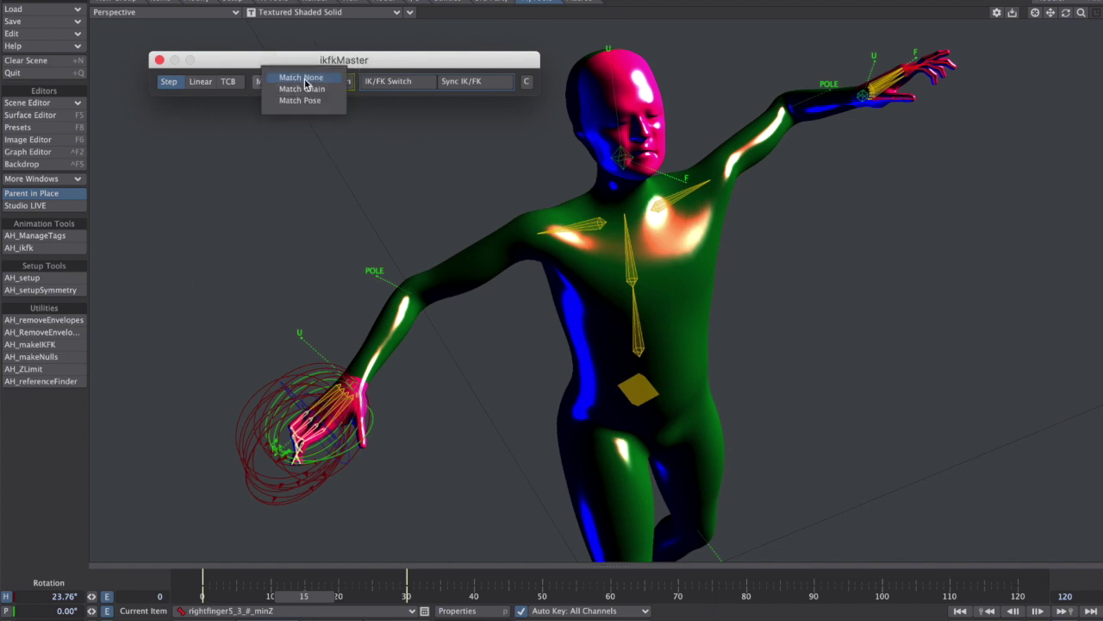
click(310, 105)
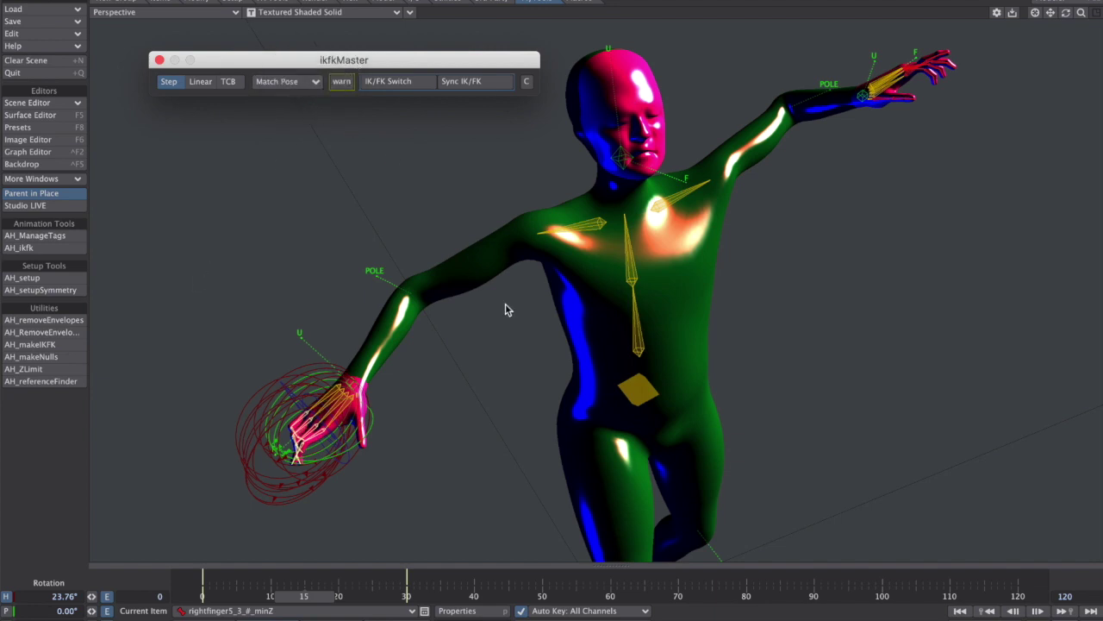
- Select the left arm's pole target and go to frame 50
alt+drag(483, 362, 775, 180)
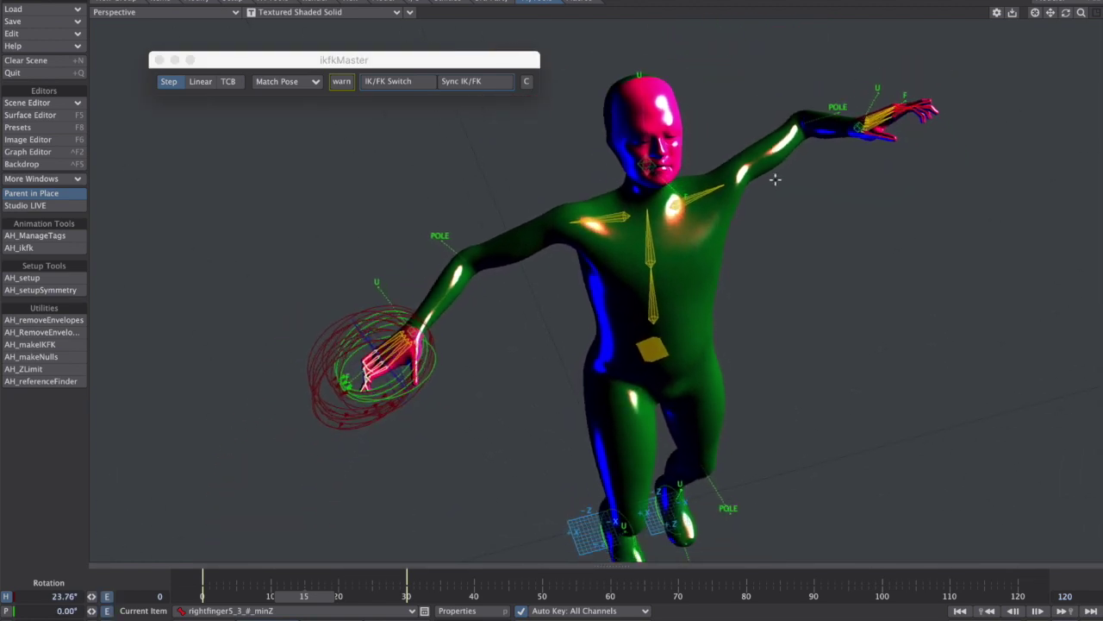
click(857, 98)
drag(312, 596, 541, 595)
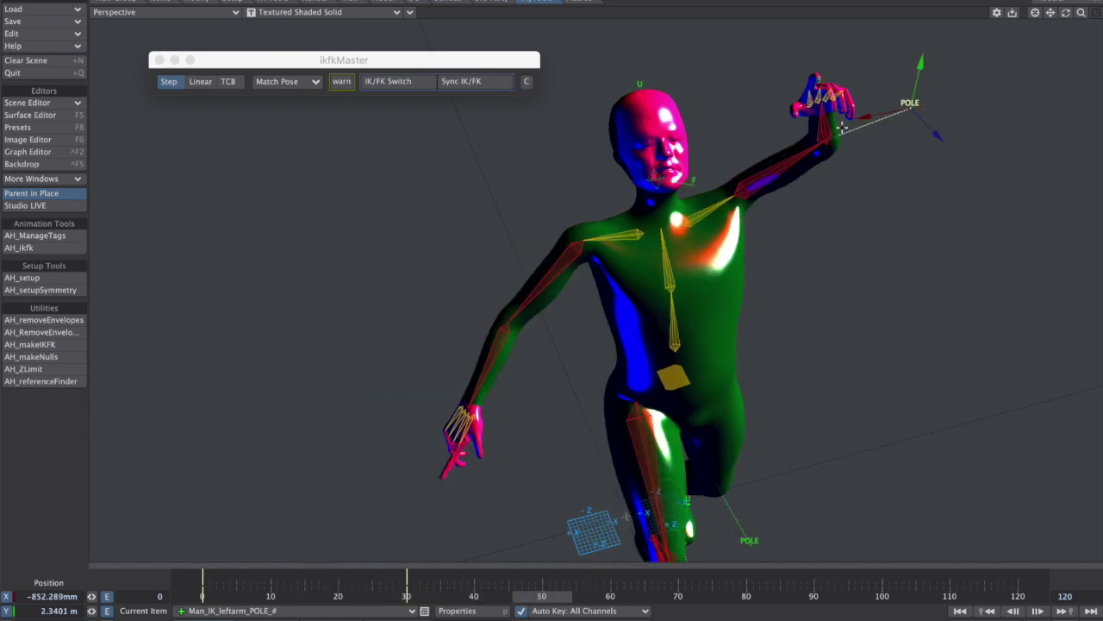
- Try to move the left arm's IK pole target at frame 50
drag(914, 170, 831, 340)
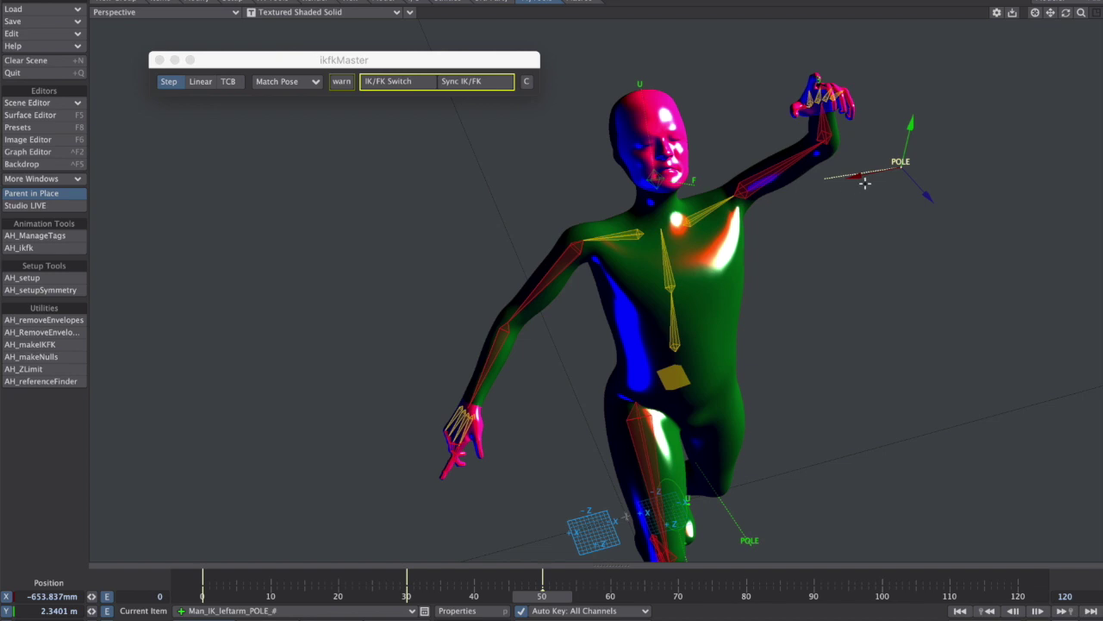
alt+drag(884, 279, 843, 225)
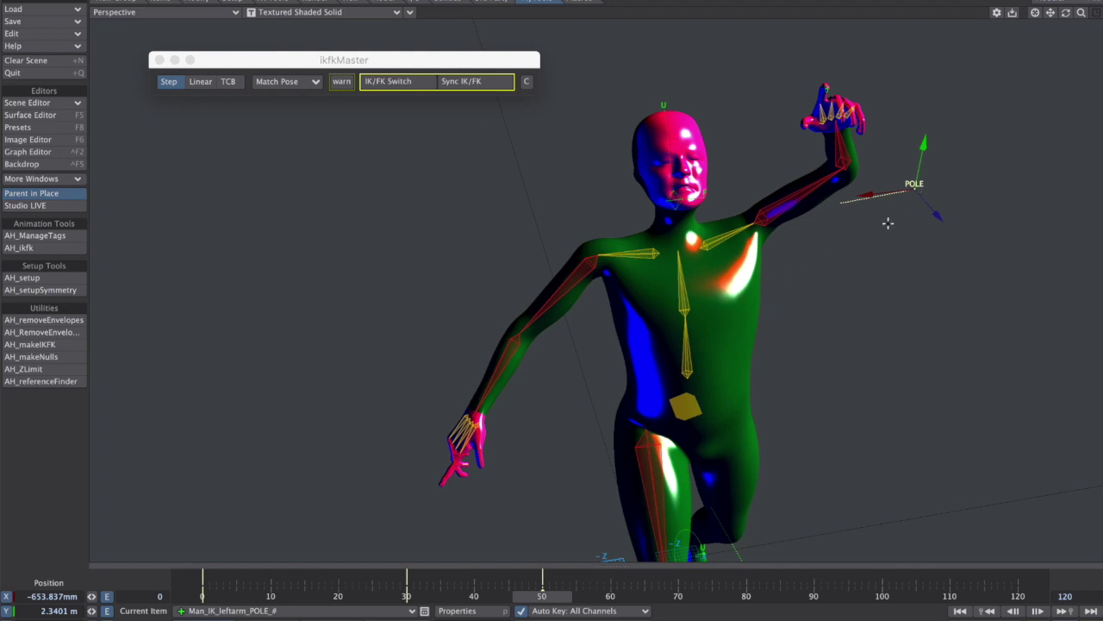
drag(842, 256, 894, 209)
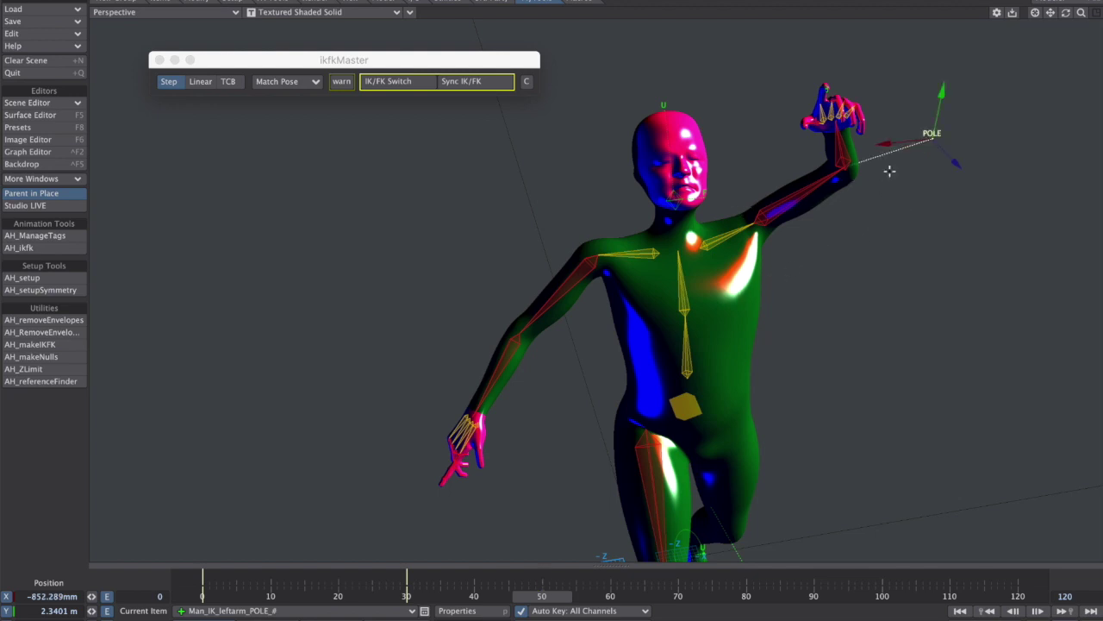
- Bend the left forearm bone leftarm_2 at frame 50 to a pitch of 53.50°
click(739, 235)
key(y)
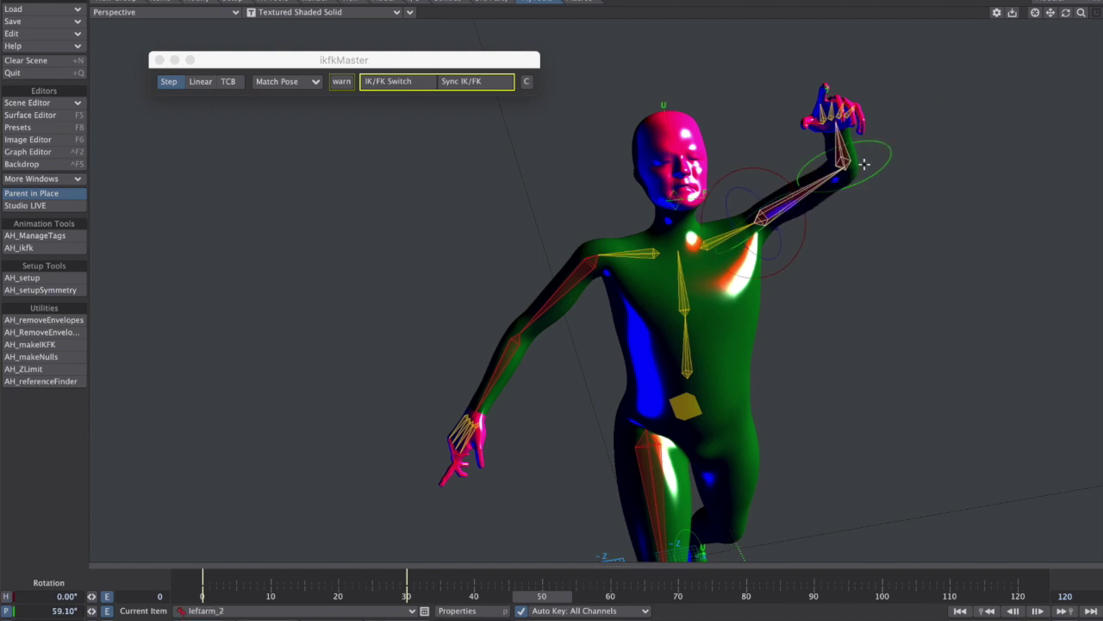
click(832, 179)
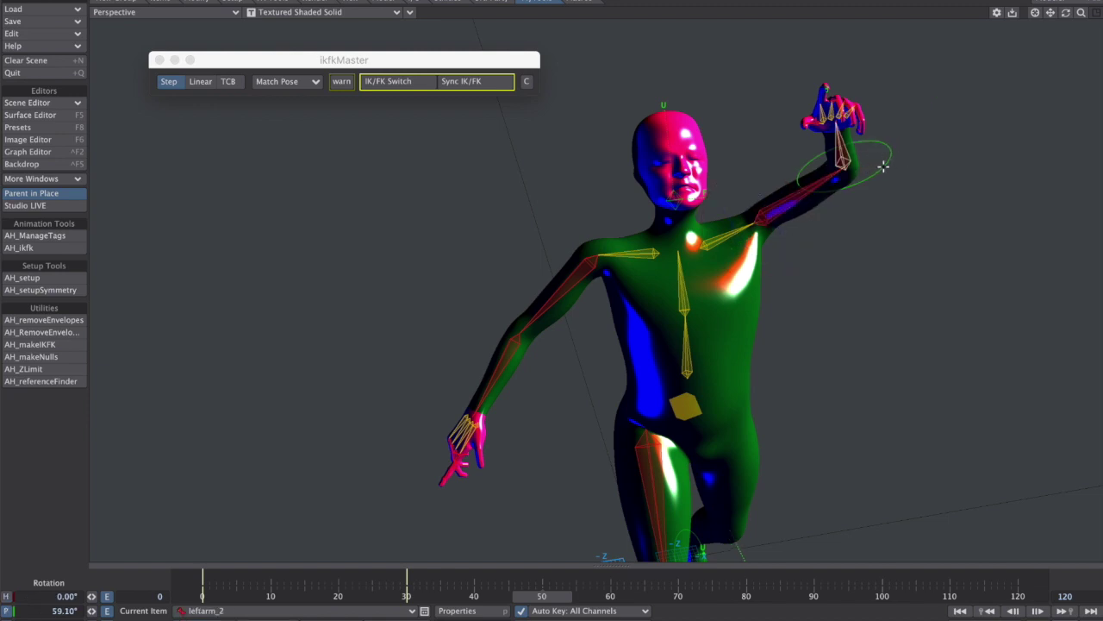
drag(883, 166, 787, 182)
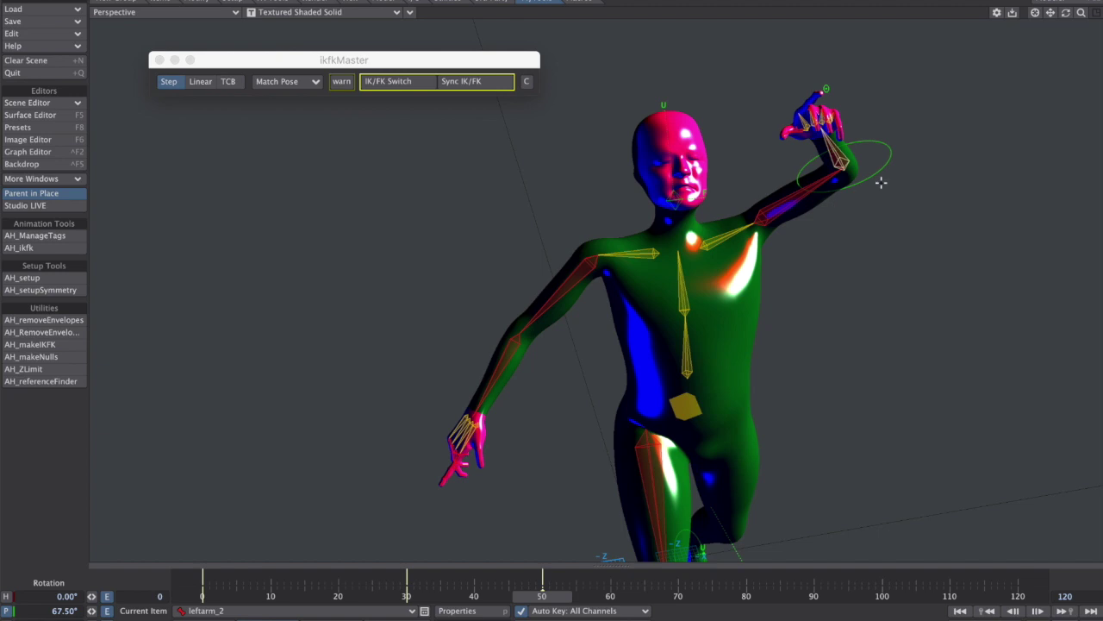
drag(881, 182, 770, 183)
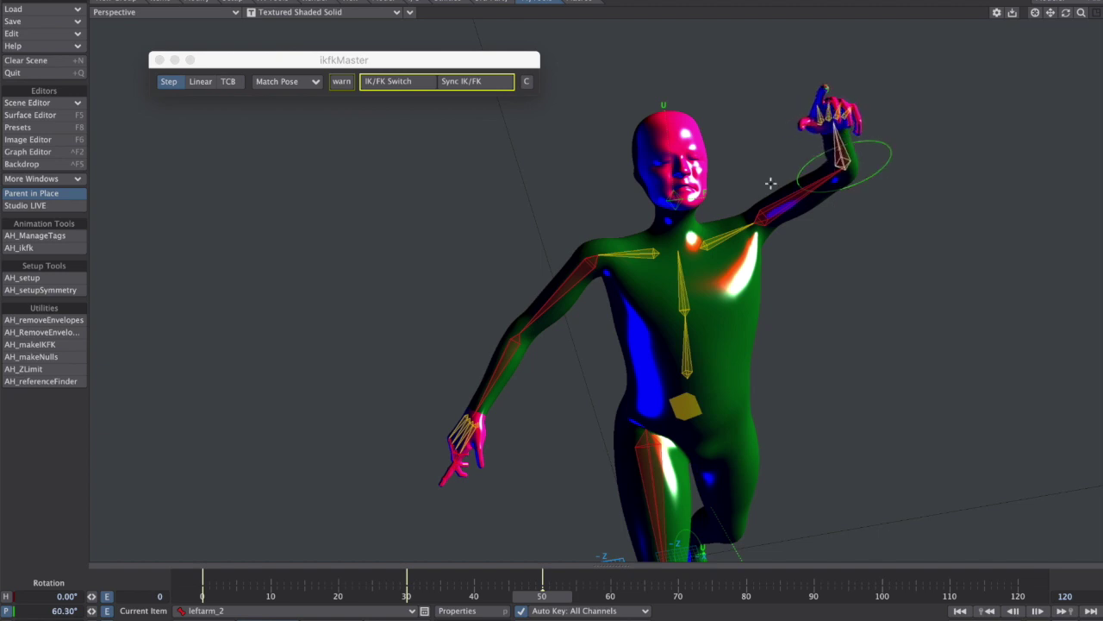
drag(865, 178, 893, 175)
- Rotate the left upper arm bone leftarm_1 to a heading of 32.04°
drag(1066, 13, 1097, 40)
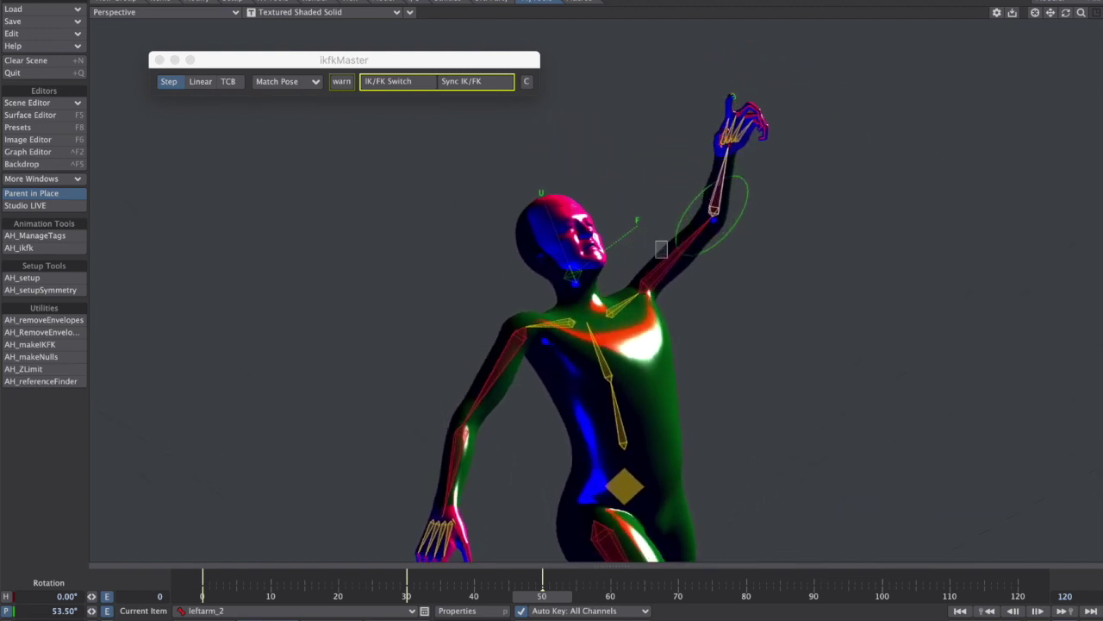
click(660, 271)
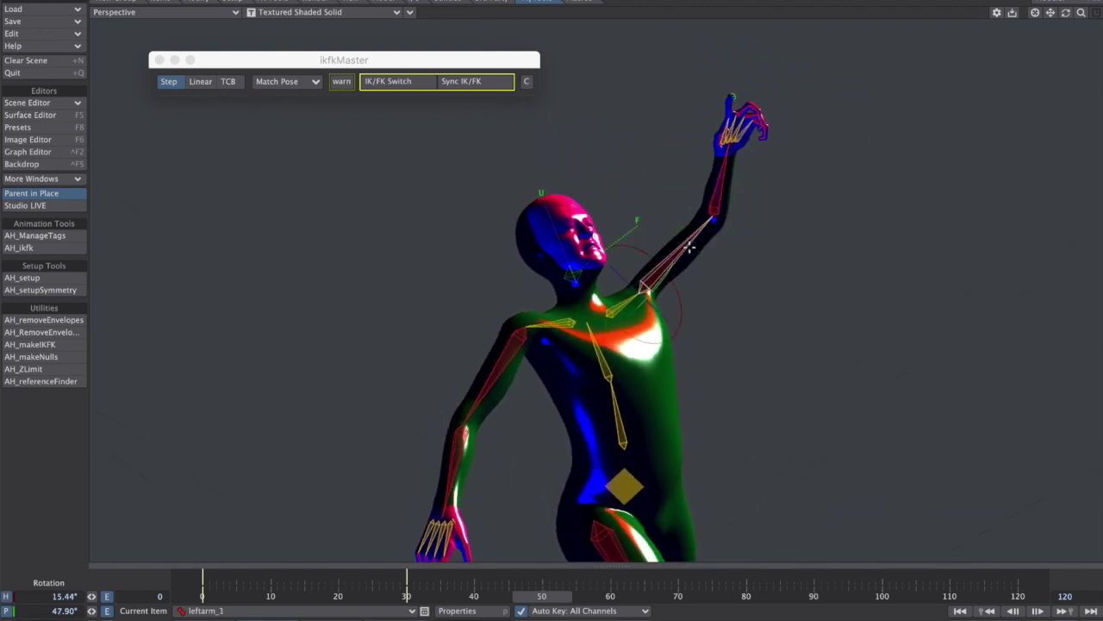
drag(674, 290, 706, 229)
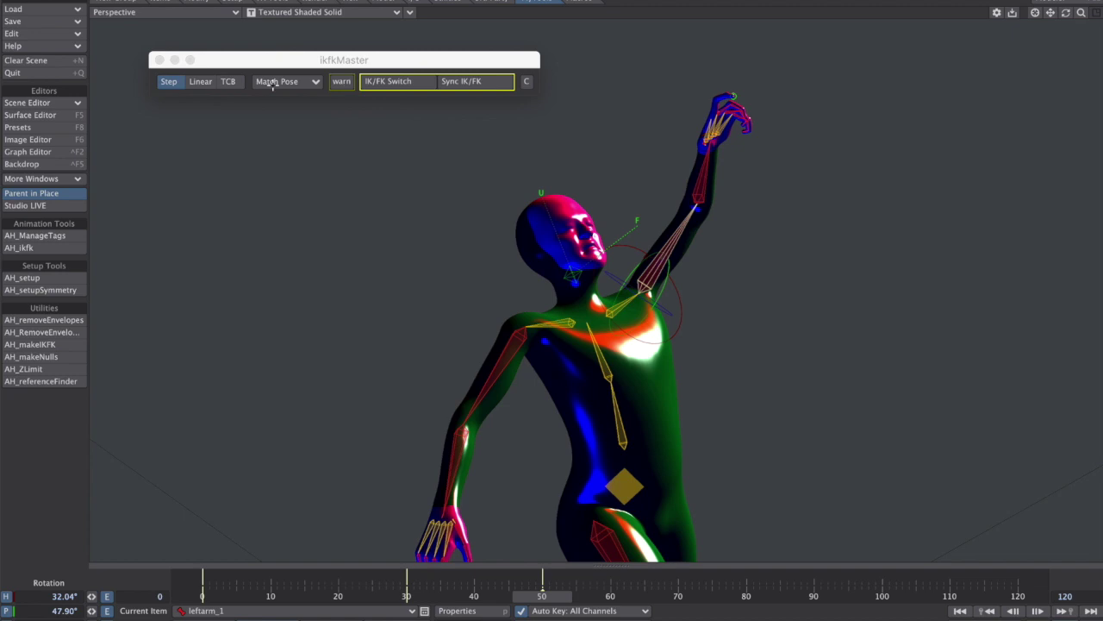
- Select the left forearm bone and sync IK/FK at frame 50 with Match Pose
alt+drag(521, 427, 445, 446)
click(473, 449)
click(456, 473)
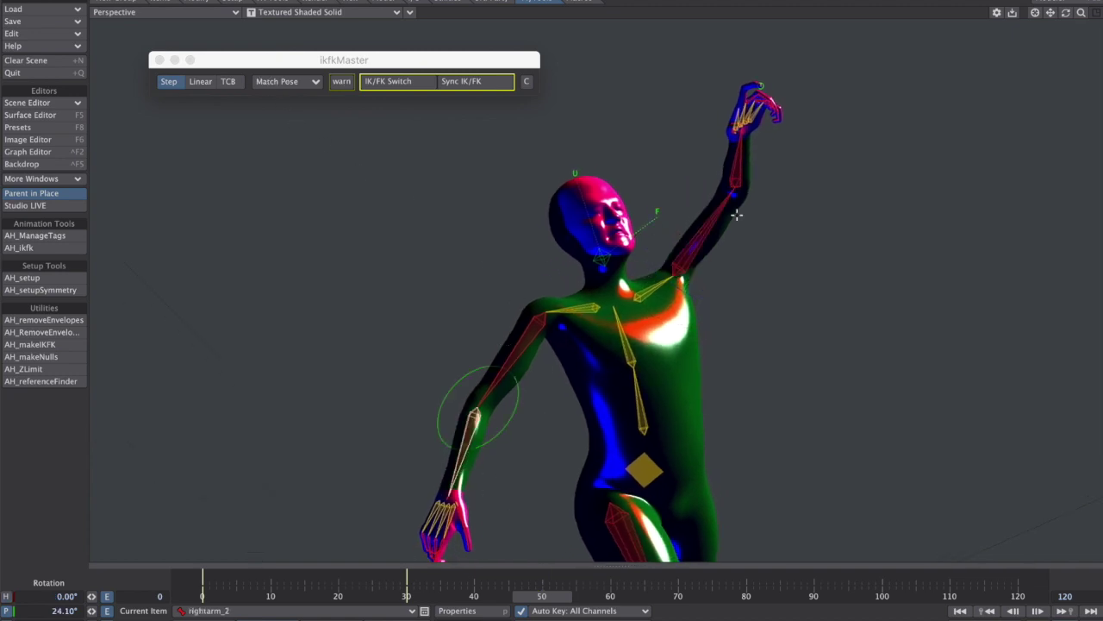
click(741, 176)
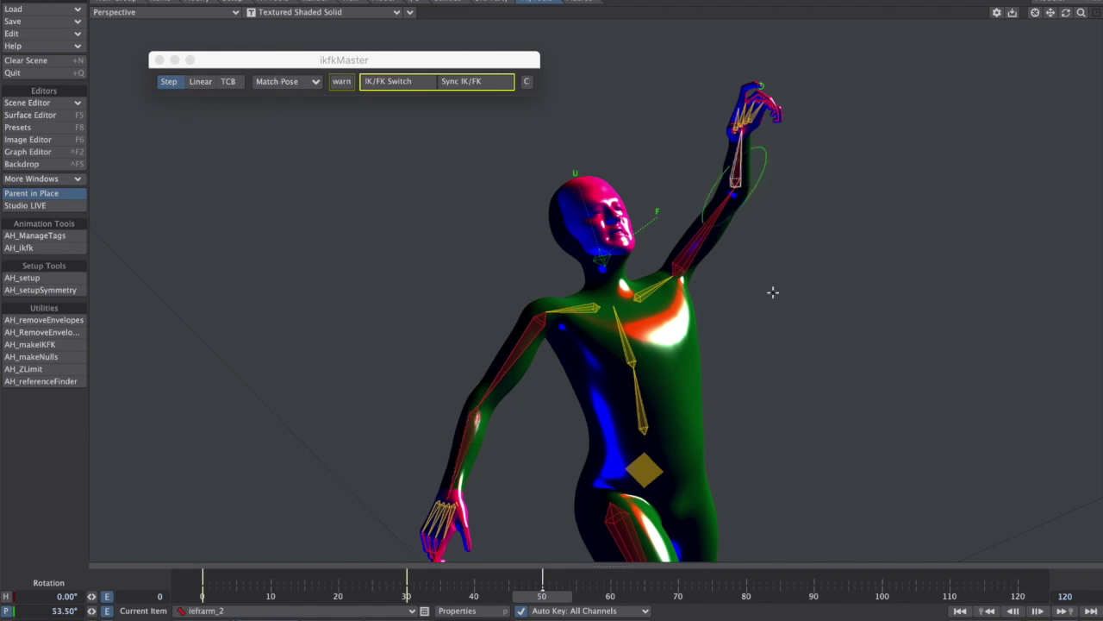
alt+drag(773, 293, 766, 333)
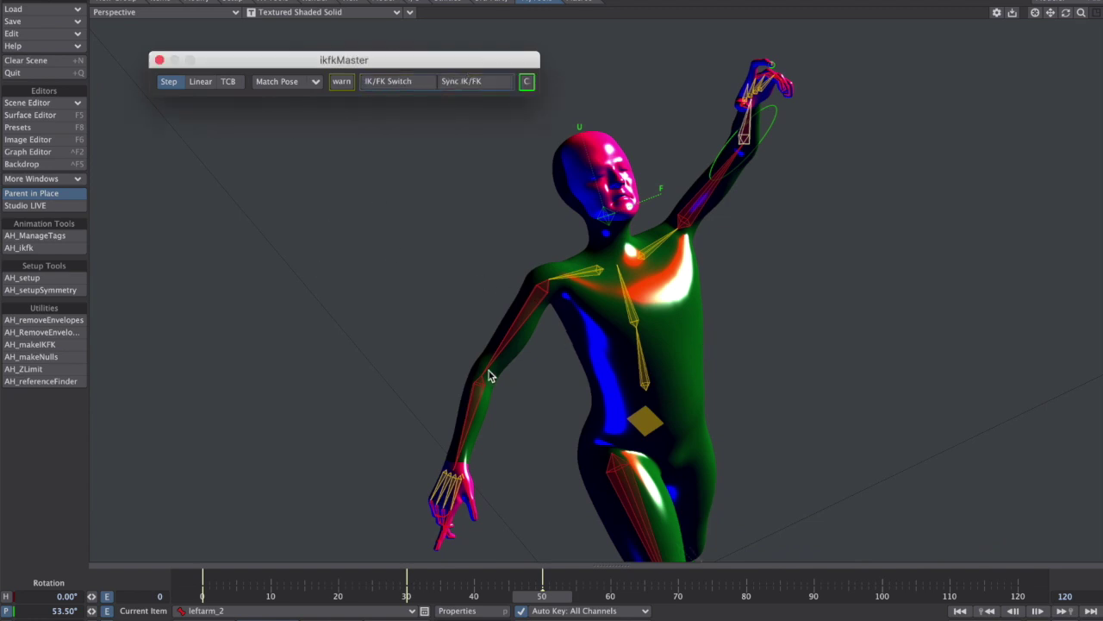
- Select the right arm bones, right hand and right thigh in turn to check their keys at frame 50
click(507, 300)
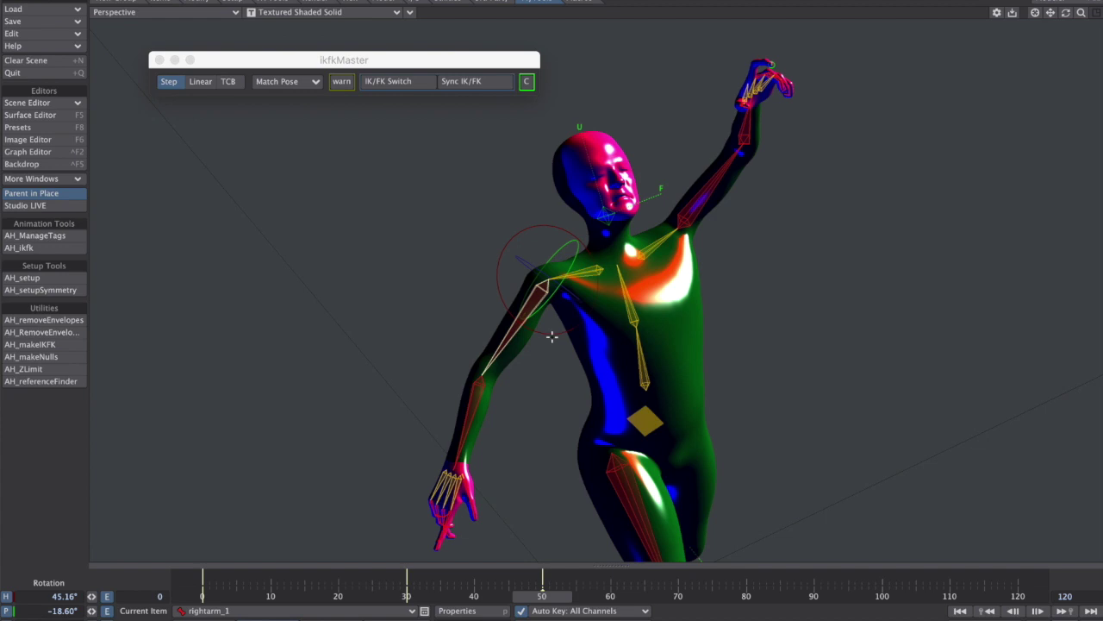
click(481, 412)
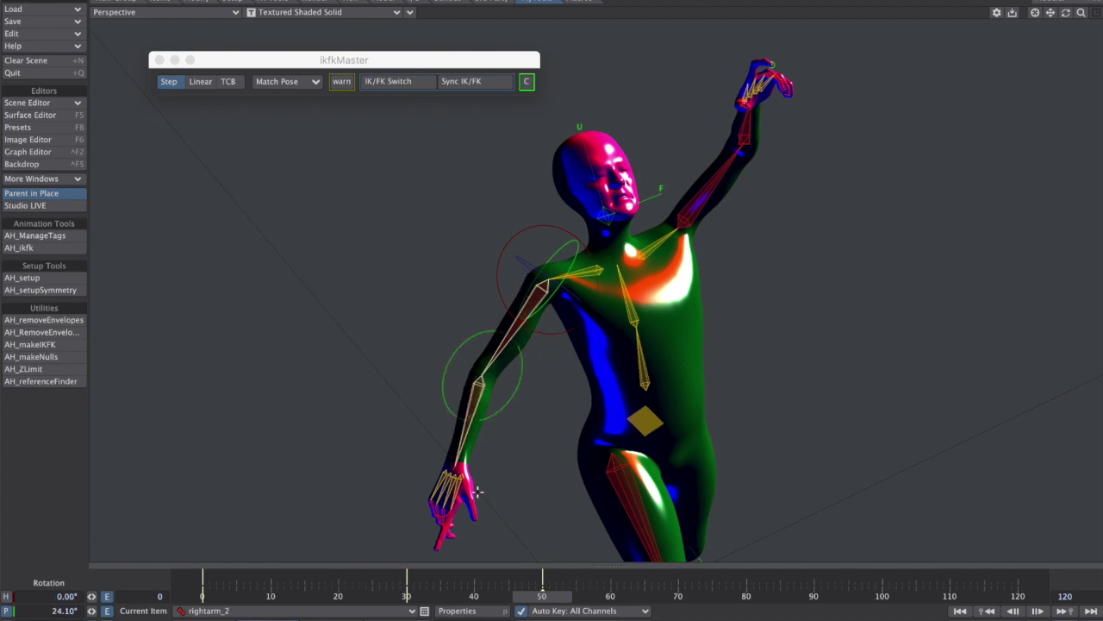
right_drag(478, 490, 447, 529)
click(609, 491)
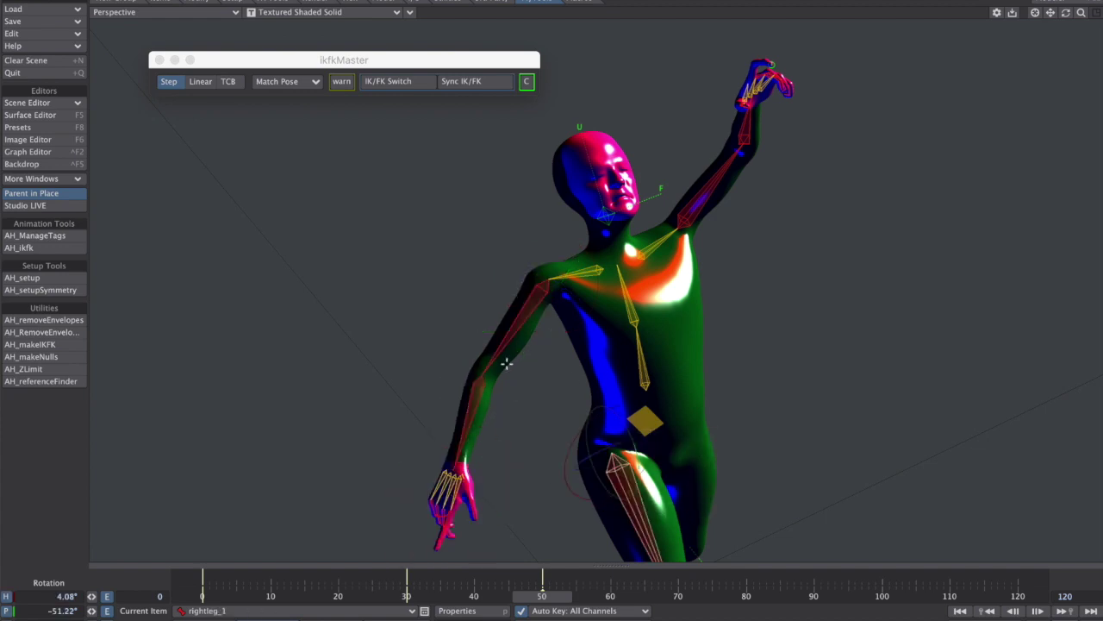
scroll(681, 393, down, 1)
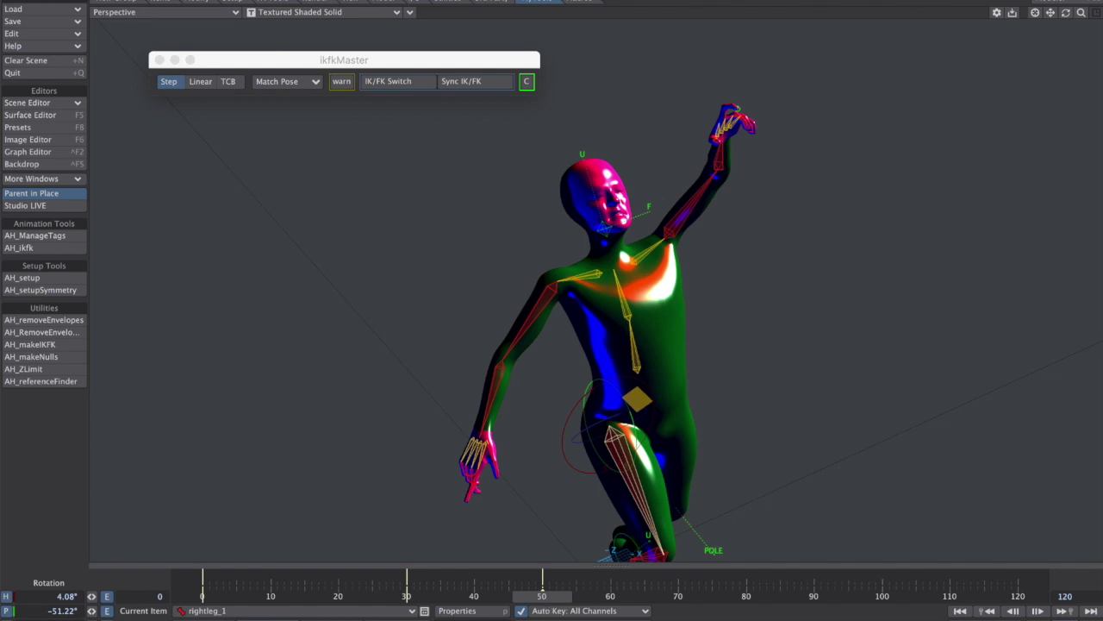
- At frame 60, raise the right upper arm and bend the right forearm bone to a pitch of 65.70°
drag(542, 596, 610, 596)
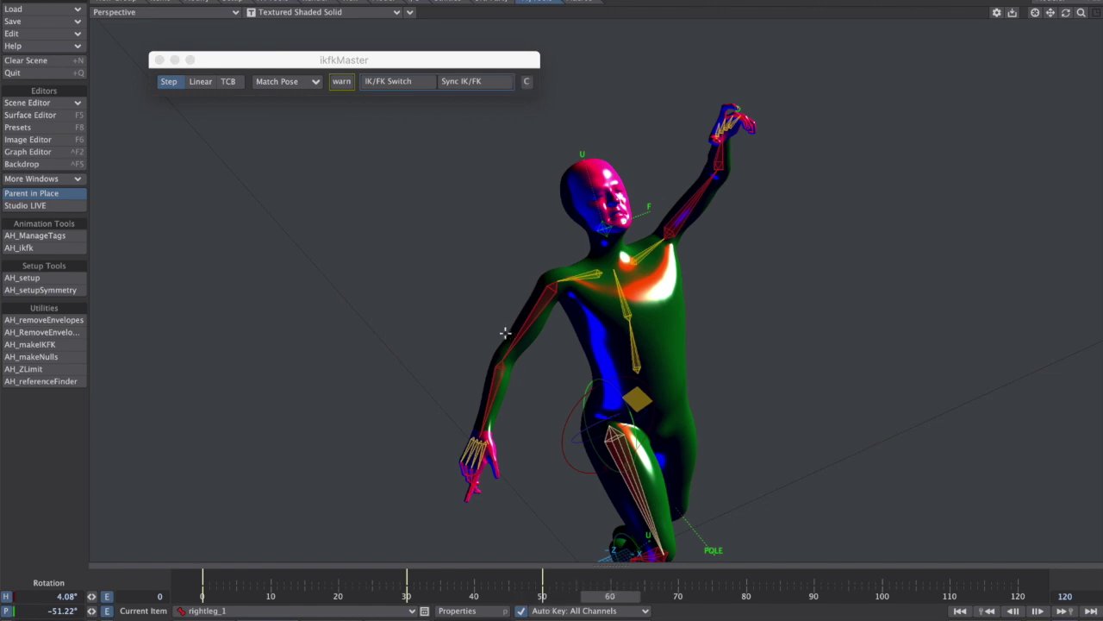
drag(523, 271, 446, 352)
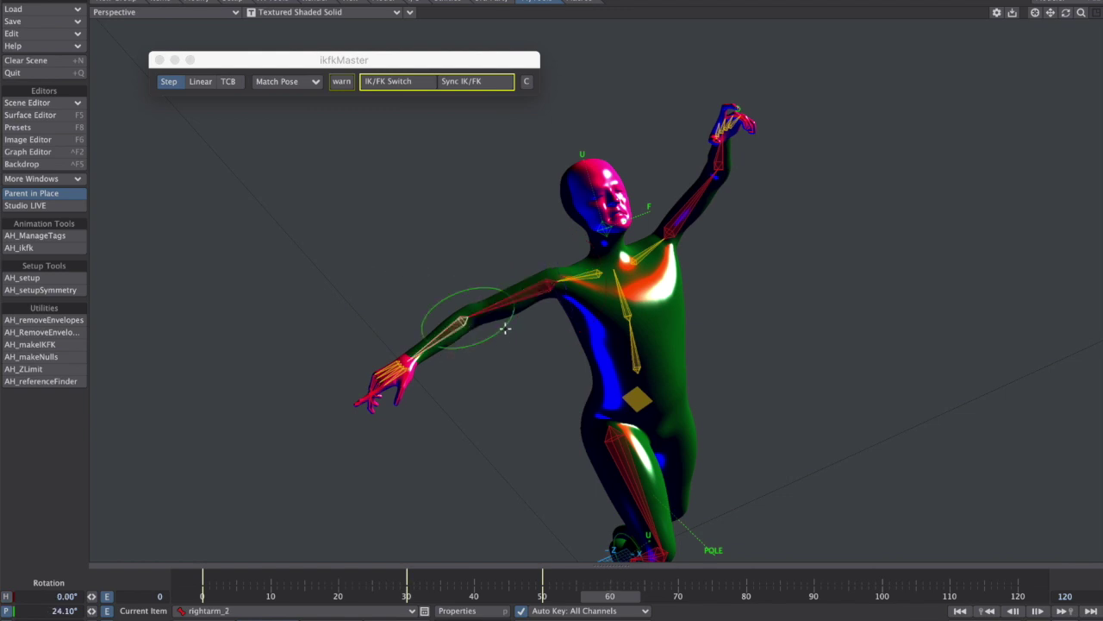
drag(505, 329, 225, 184)
- Set the match mode to Match Chain and sync IK/FK for the right arm at frame 60
click(303, 81)
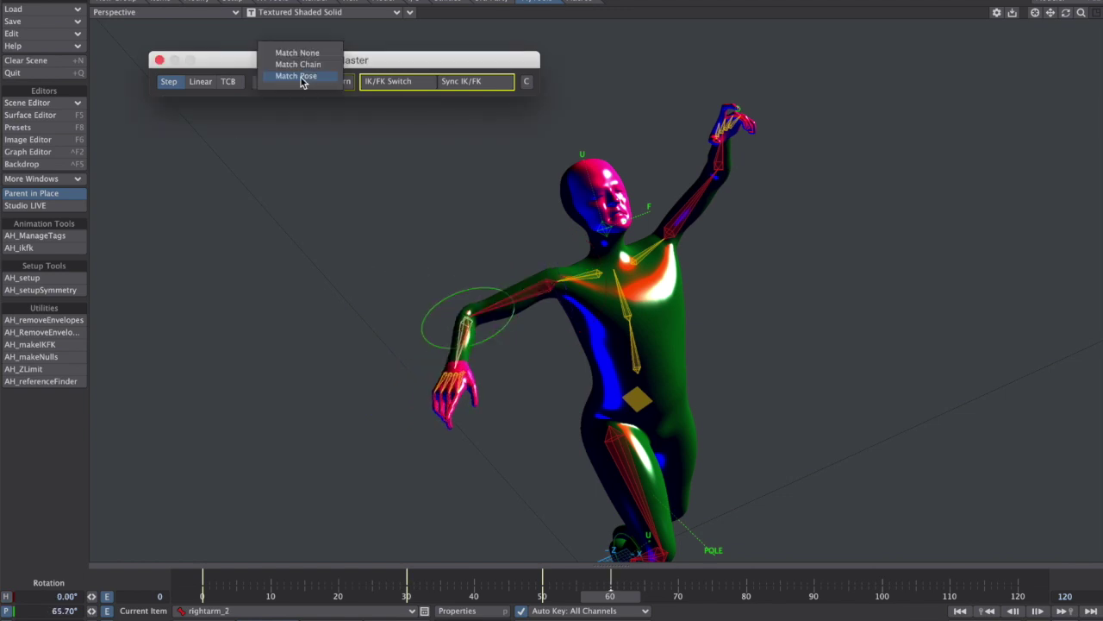
click(302, 66)
alt+drag(413, 112, 428, 120)
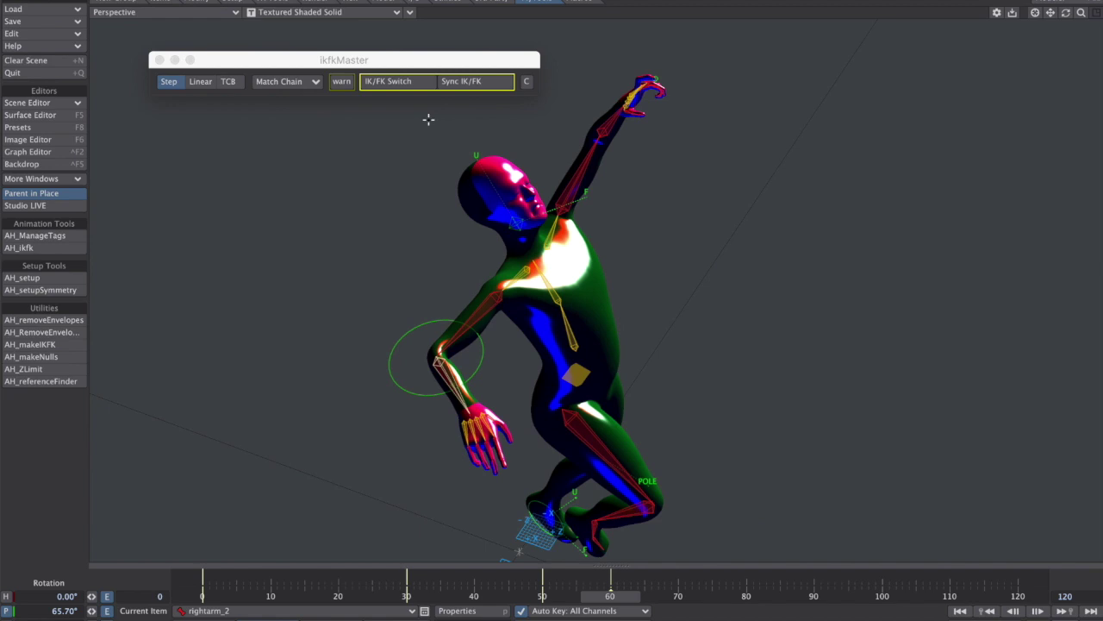
click(472, 83)
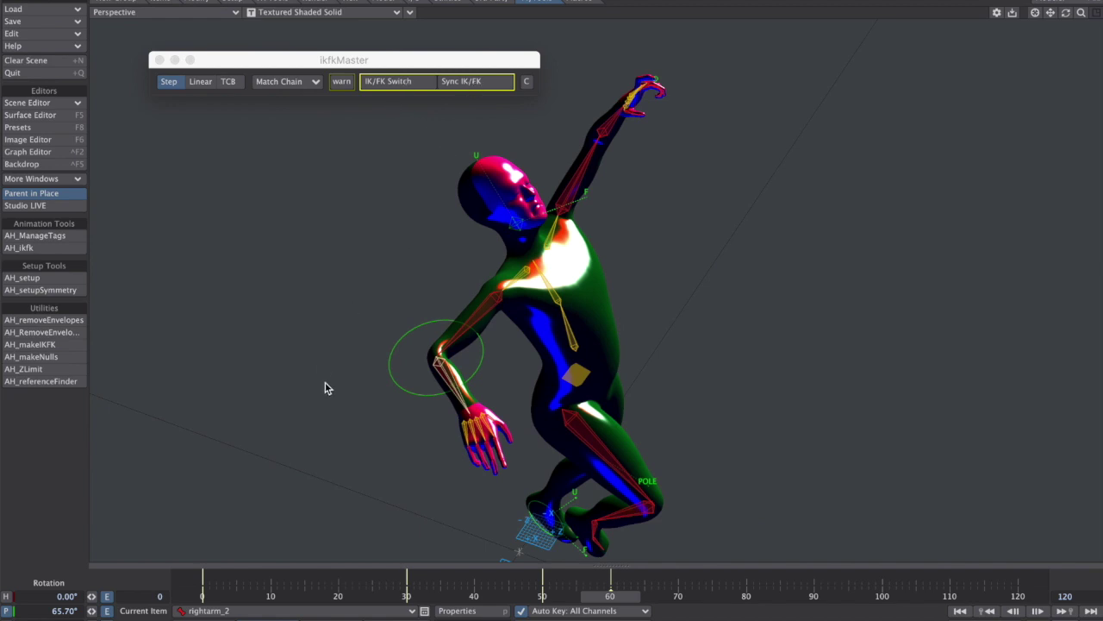
- Select the left arm, left fingers, right arm and right fingers in turn to check which chains have keys at frame 60
click(632, 144)
click(515, 294)
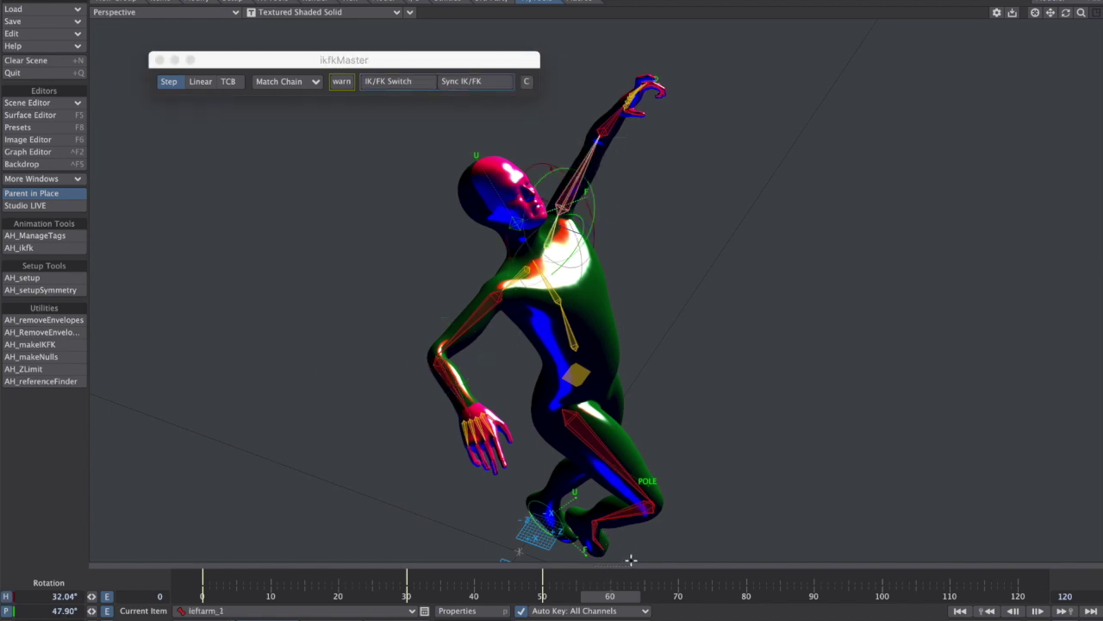
click(659, 90)
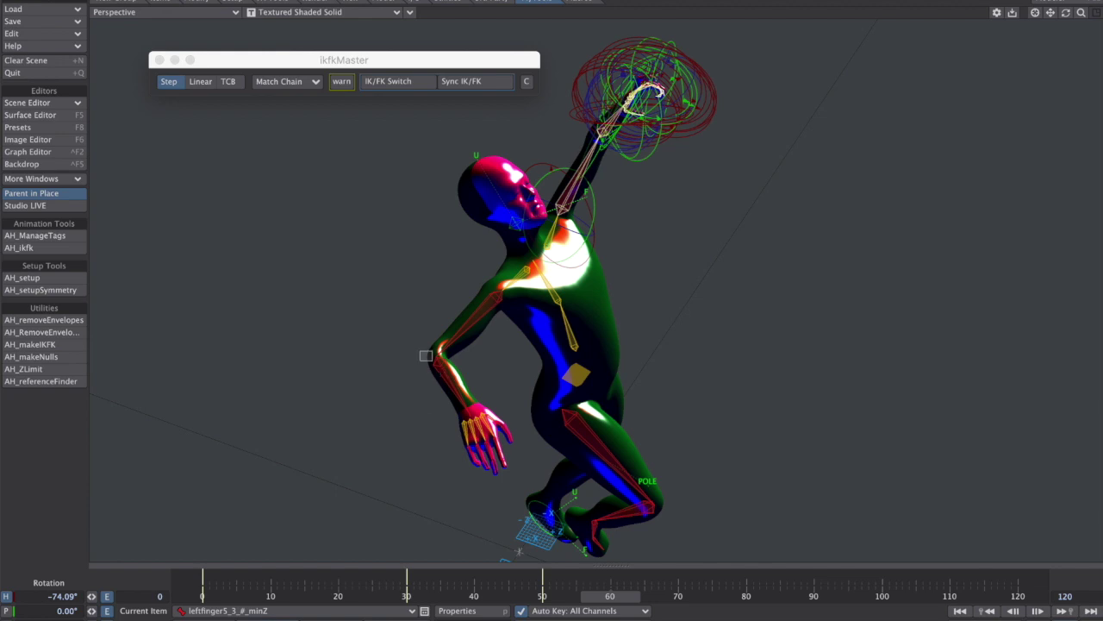
click(441, 380)
click(474, 445)
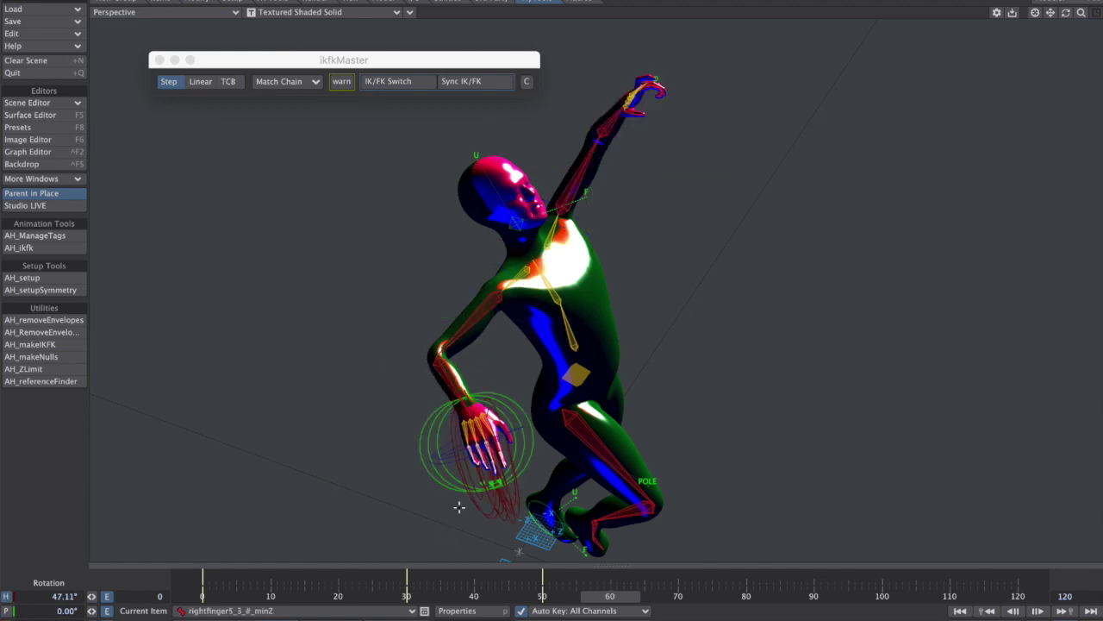
click(505, 441)
click(627, 515)
- Select the right leg's lower bones and switch the leg from FK to IK at frame 60
alt+drag(740, 399, 637, 372)
click(637, 372)
alt+drag(820, 387, 512, 387)
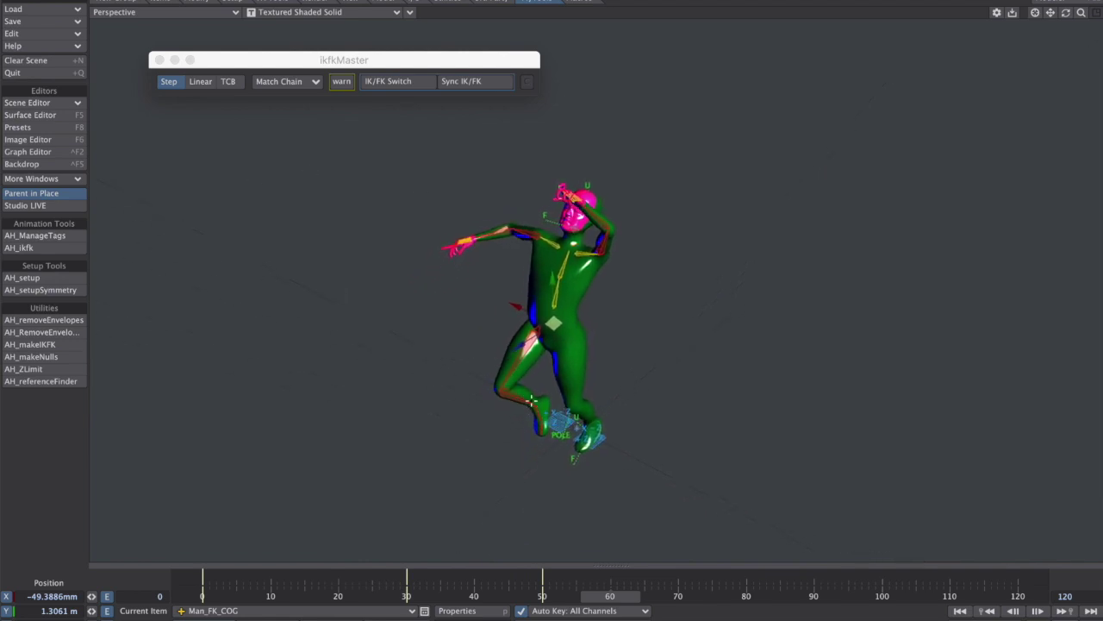
click(531, 399)
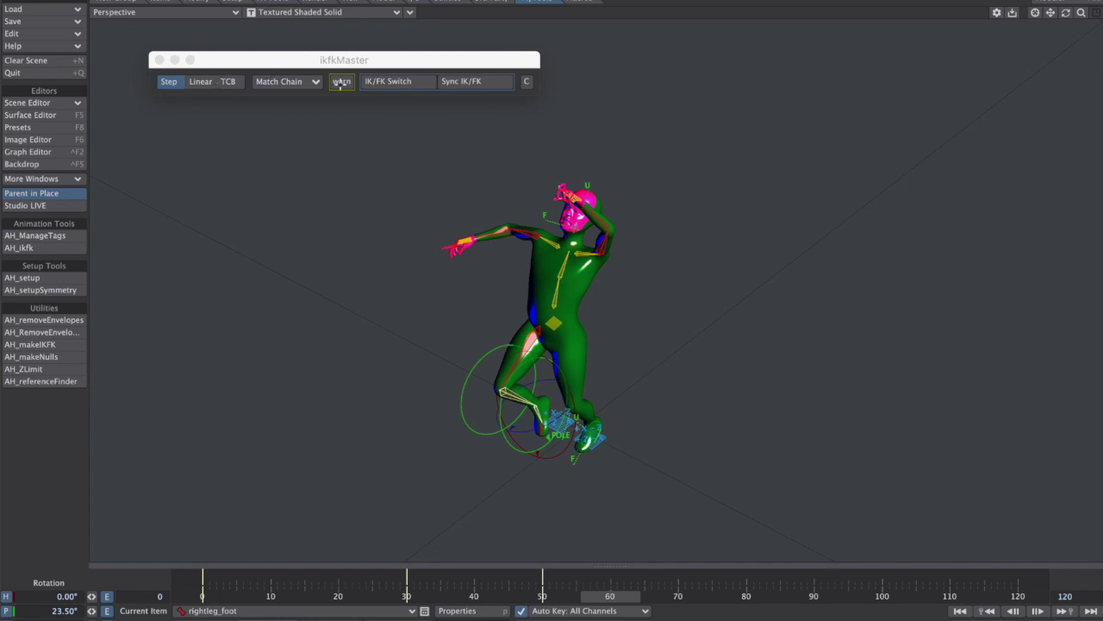
click(397, 82)
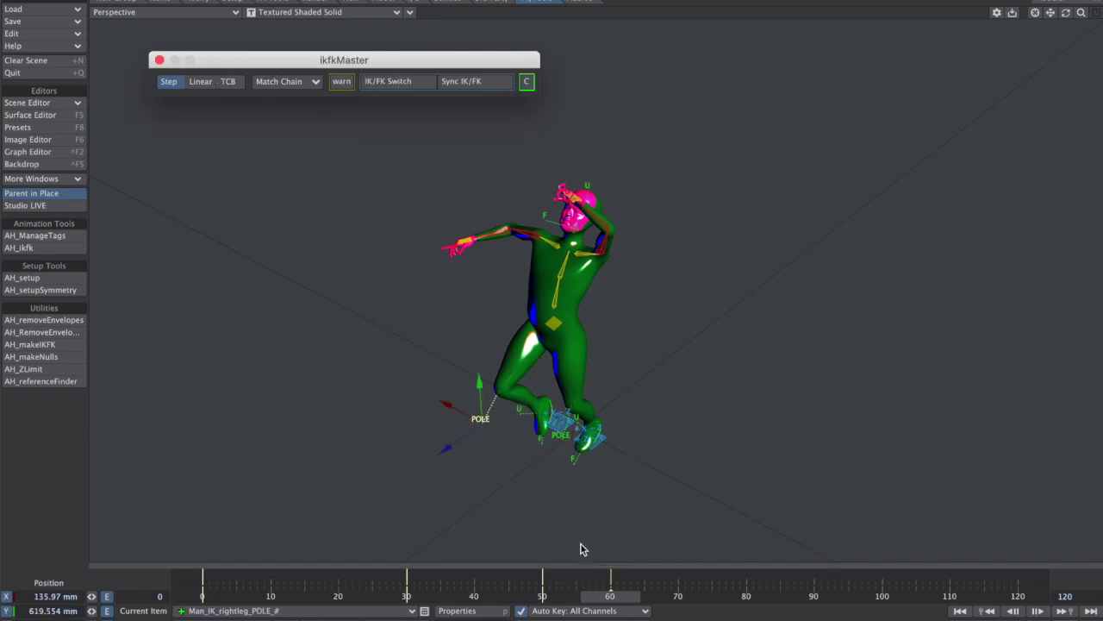
click(610, 596)
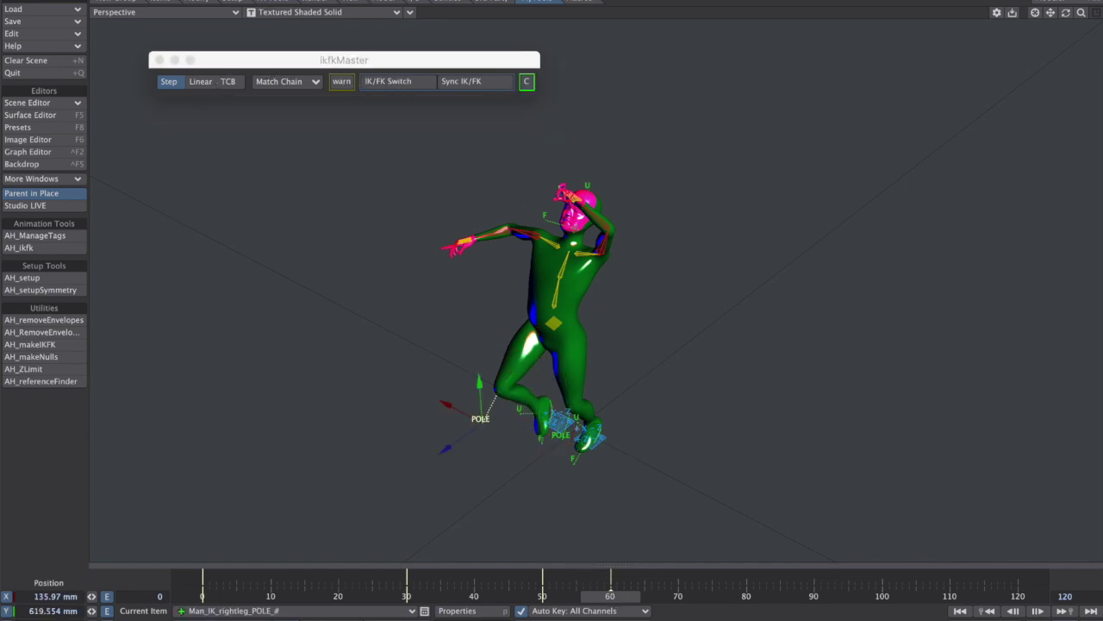
- At frame 70, lower the character's COG control to a Y position of 1.1578 m and shift it backward
alt+drag(615, 457, 609, 382)
click(502, 382)
click(498, 385)
drag(639, 237, 623, 238)
right_drag(617, 267, 663, 350)
mouse_move(663, 349)
alt+mouse_down()
mouse_move(605, 398)
mouse_move(705, 405)
mouse_move(664, 392)
mouse_move(660, 334)
alt+mouse_up()
mouse_move(591, 228)
alt+mouse_down()
mouse_move(642, 215)
mouse_move(603, 212)
alt+mouse_up()
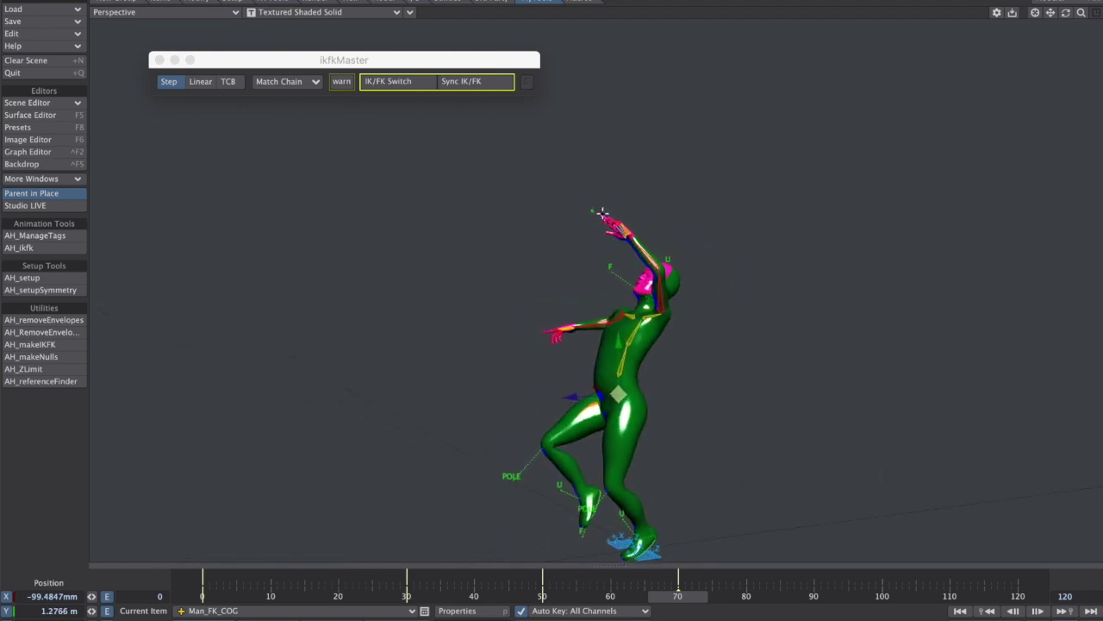
alt+drag(653, 415, 642, 377)
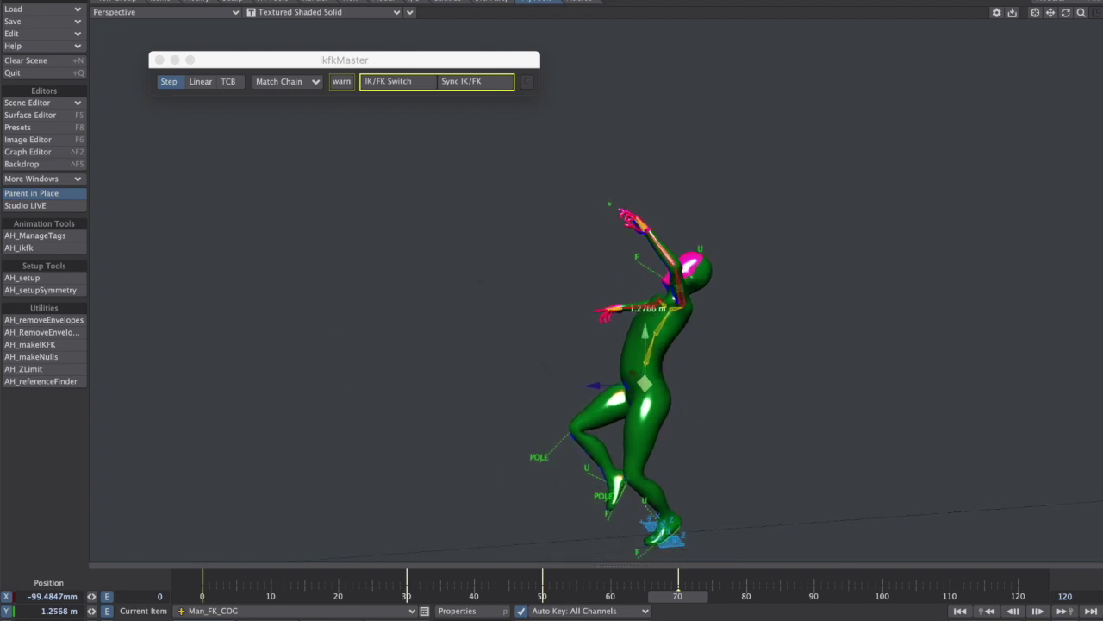
drag(643, 333, 643, 352)
drag(594, 401, 607, 402)
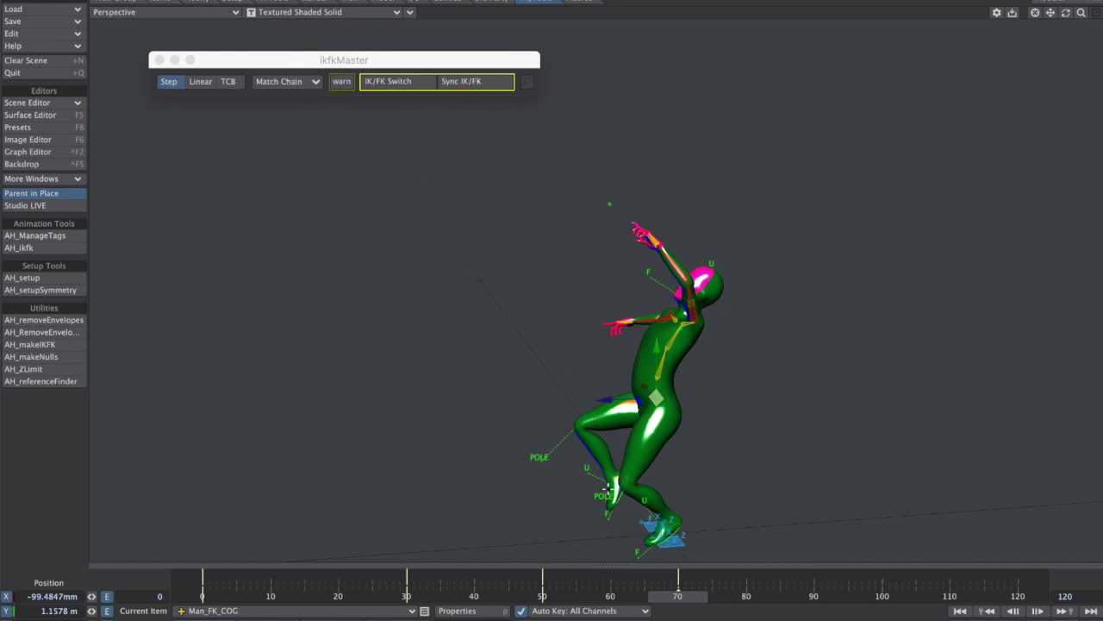
- Select the right leg's pole control and sync IK/FK for that leg at frame 70 in Match Chain mode
click(539, 457)
alt+drag(538, 457, 662, 361)
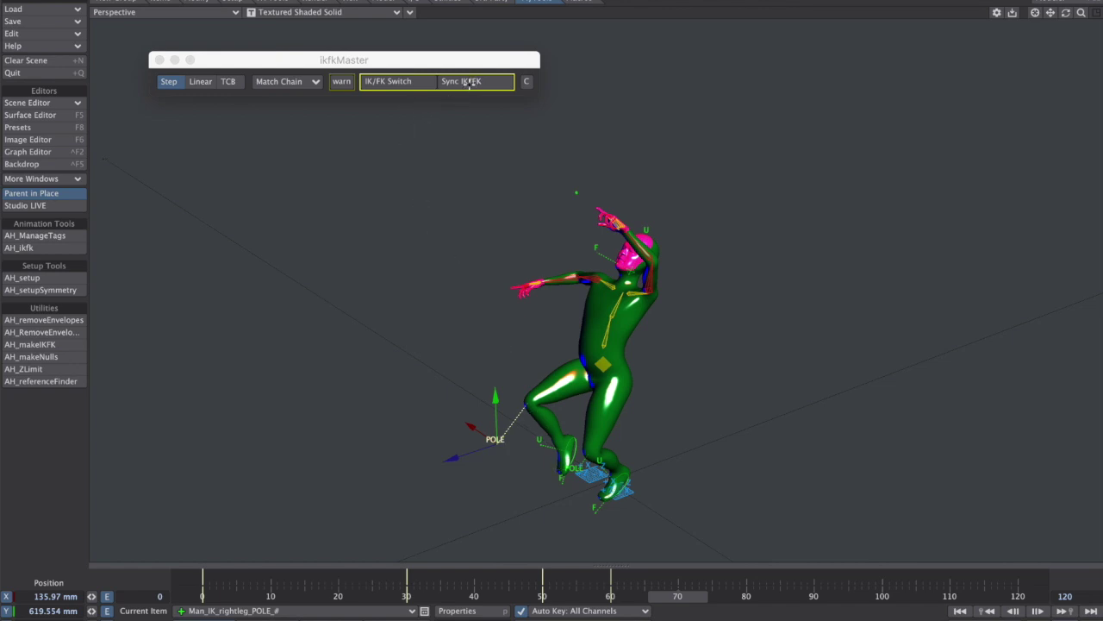
mouse_move(678, 597)
mouse_down()
mouse_move(657, 596)
mouse_move(739, 595)
mouse_move(678, 595)
mouse_up()
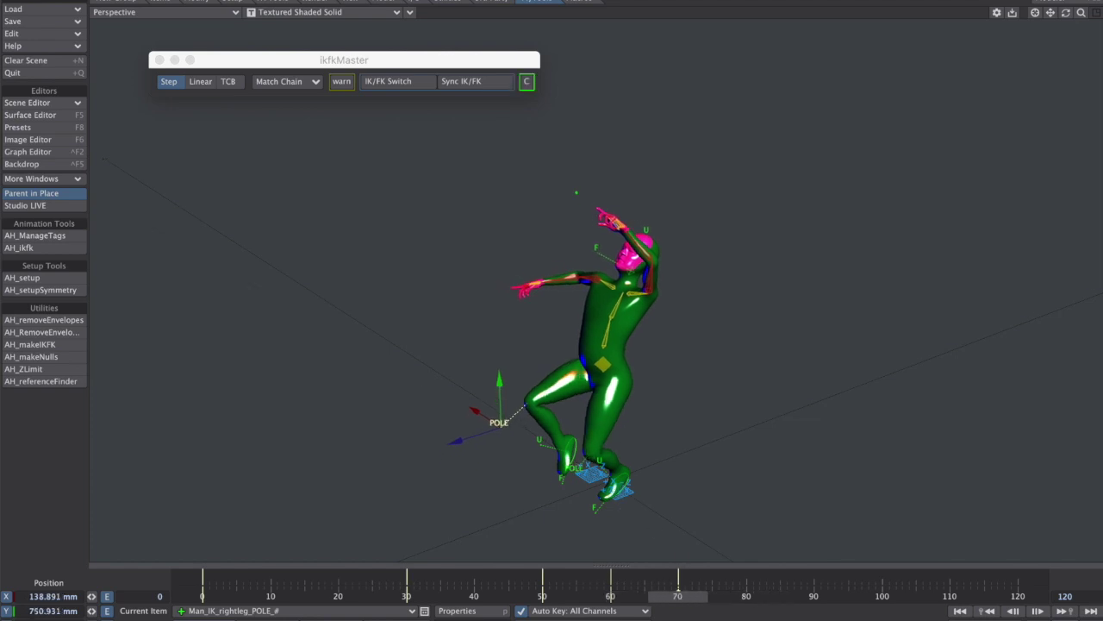
- Select the left leg's pole control to check whether that leg has a key at frame 70
alt+drag(631, 292, 650, 306)
alt+drag(574, 466, 875, 449)
alt+drag(707, 465, 557, 480)
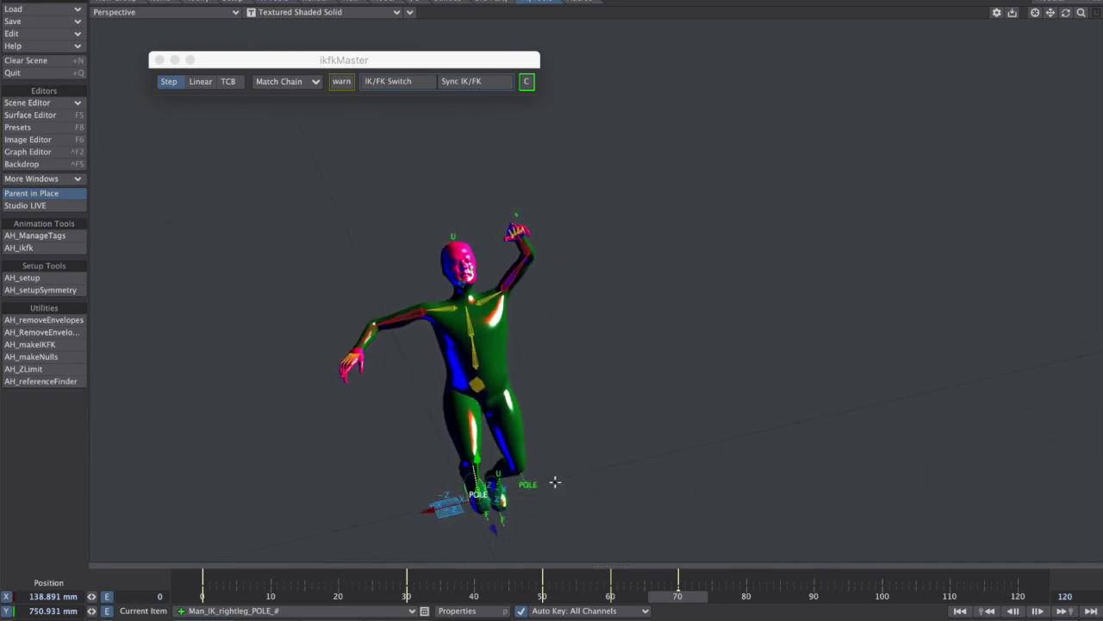
click(525, 485)
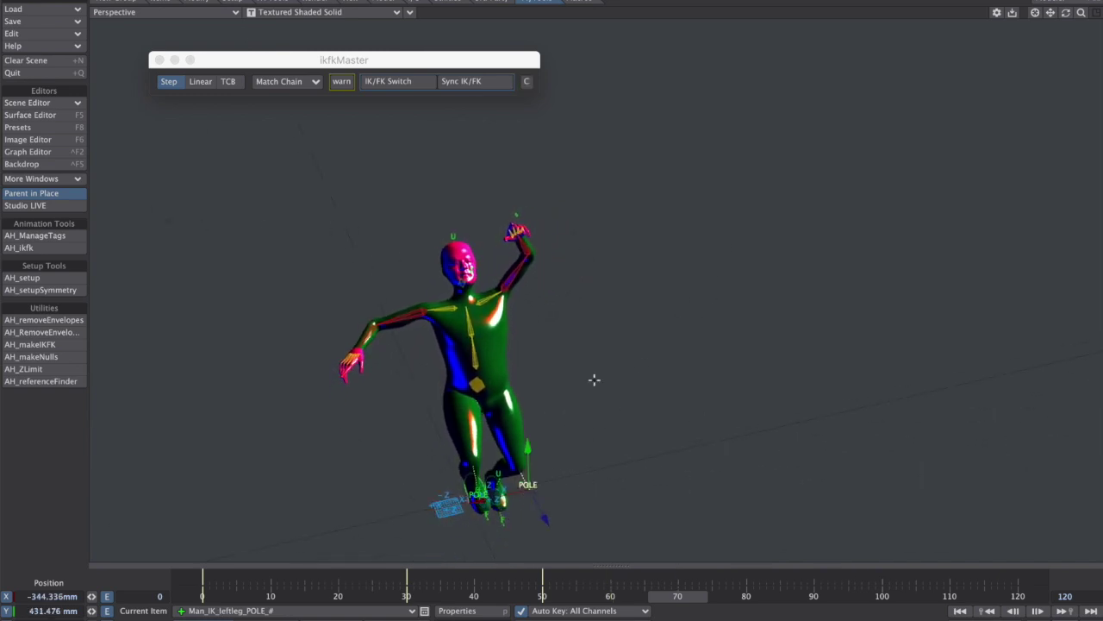
- Set the match mode to Match None and switch the left leg back and forth between IK and FK at frame 70
click(281, 81)
click(285, 69)
alt+drag(714, 195, 312, 169)
alt+drag(413, 168, 345, 134)
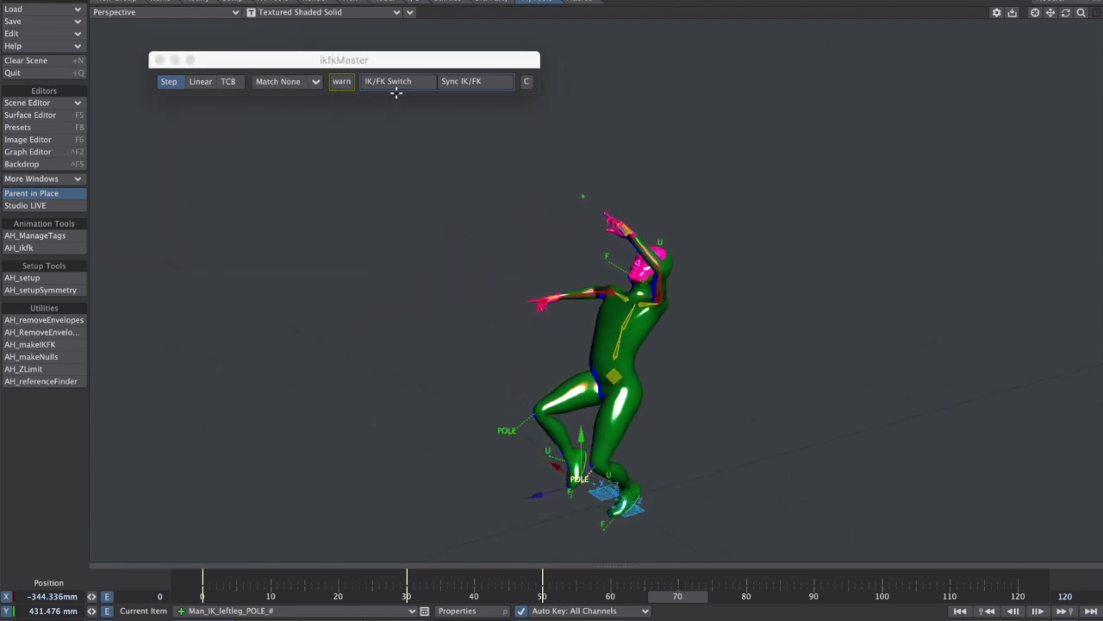
click(404, 82)
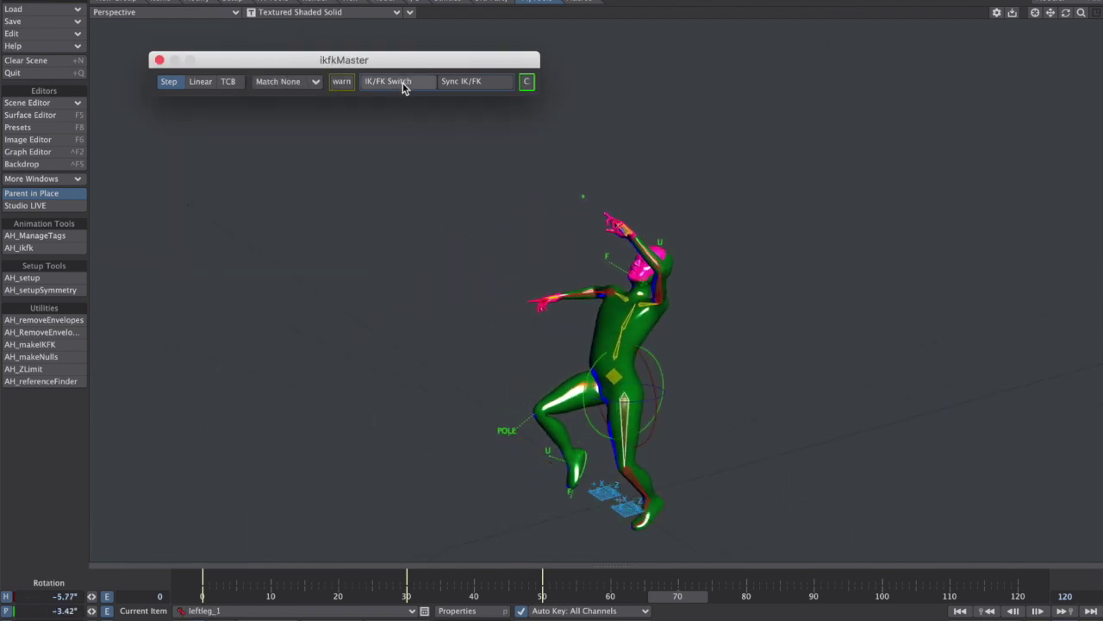
click(403, 83)
click(403, 83)
click(403, 82)
- Set the match mode to Match Pose and sync IK/FK for the whole character at frame 70
click(290, 83)
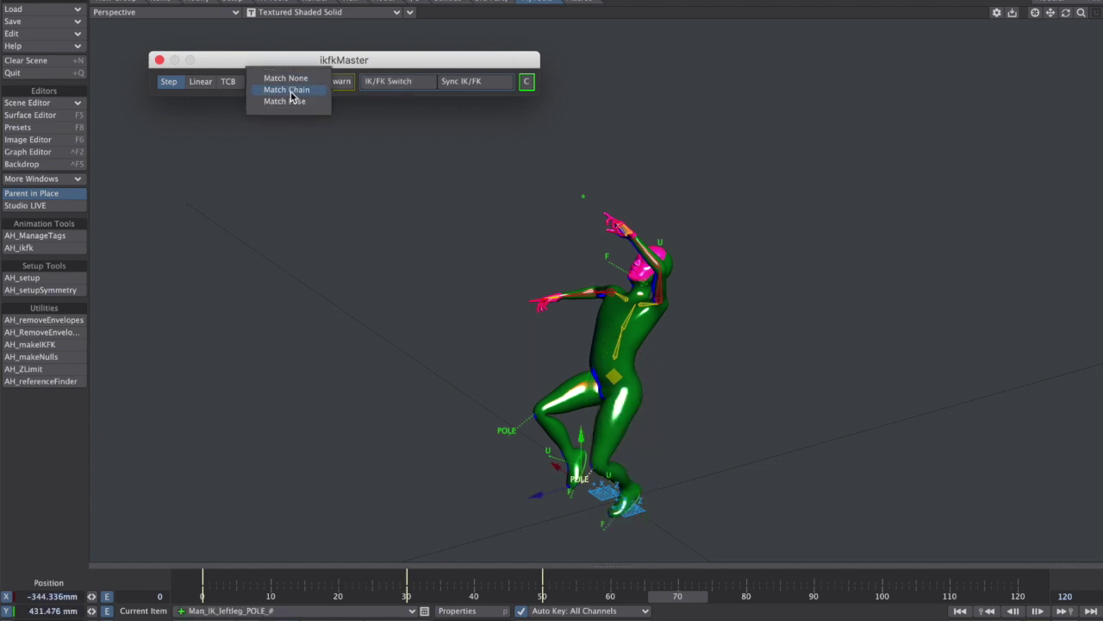
click(295, 101)
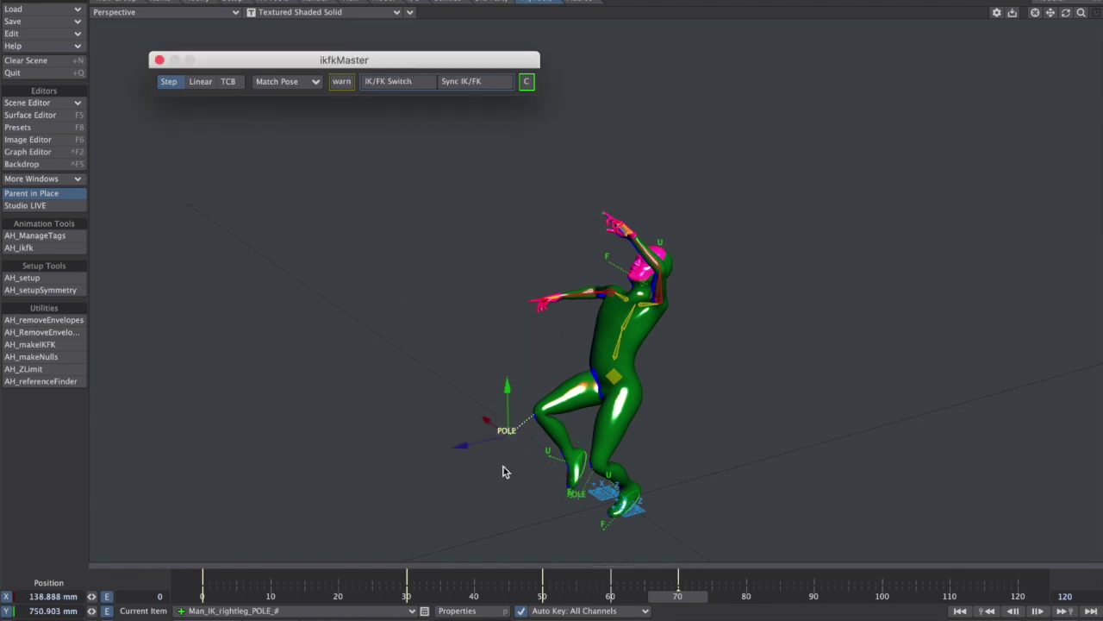
- Select the IK controls of the legs and right foot and inspect the pose at frame 70 from several angles
click(564, 517)
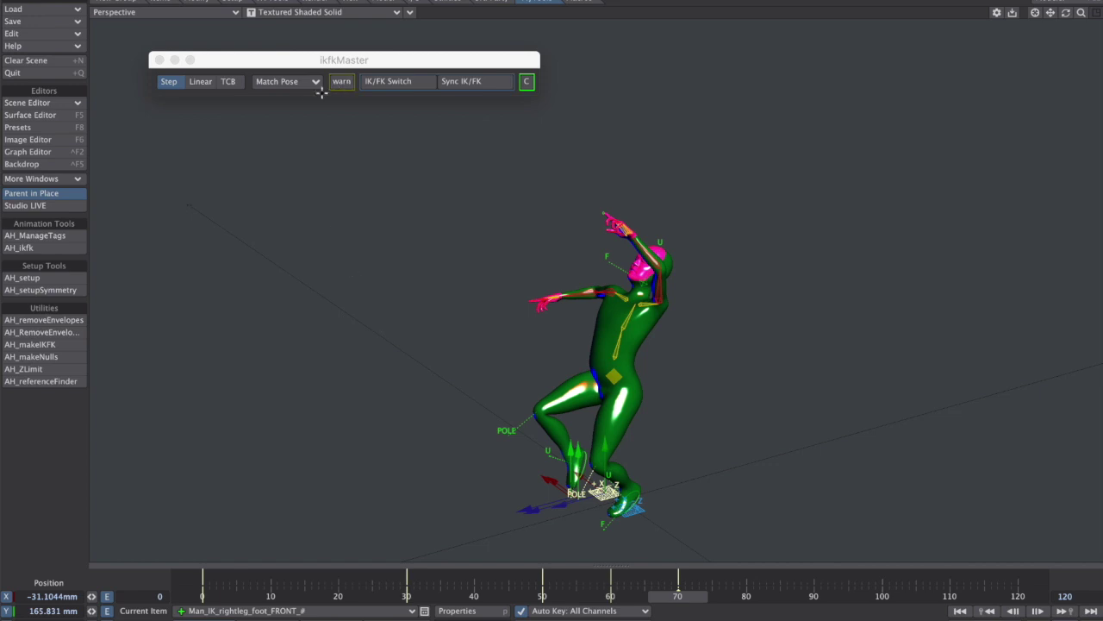
alt+drag(548, 345, 707, 302)
scroll(755, 342, up, 5)
alt+drag(518, 267, 765, 441)
scroll(633, 350, up, 5)
scroll(655, 360, down, 4)
scroll(812, 330, down, 4)
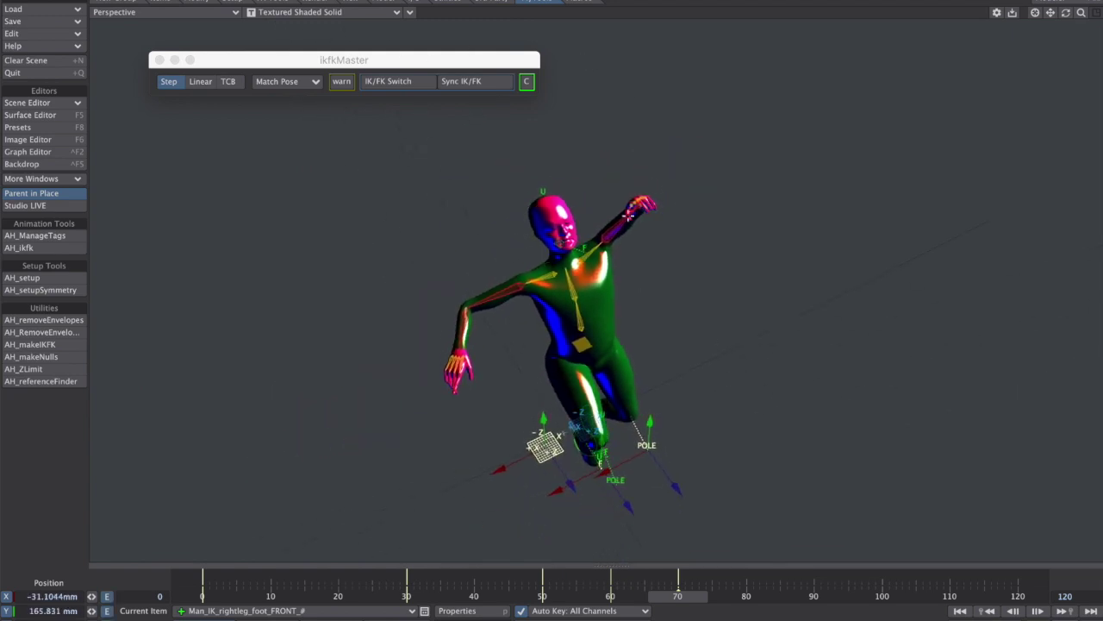
- Switch to the web browser, open the ikfkMaster script page and skim its documentation down to the pose-matching troubleshooting notes
key(super+Tab)
click(197, 314)
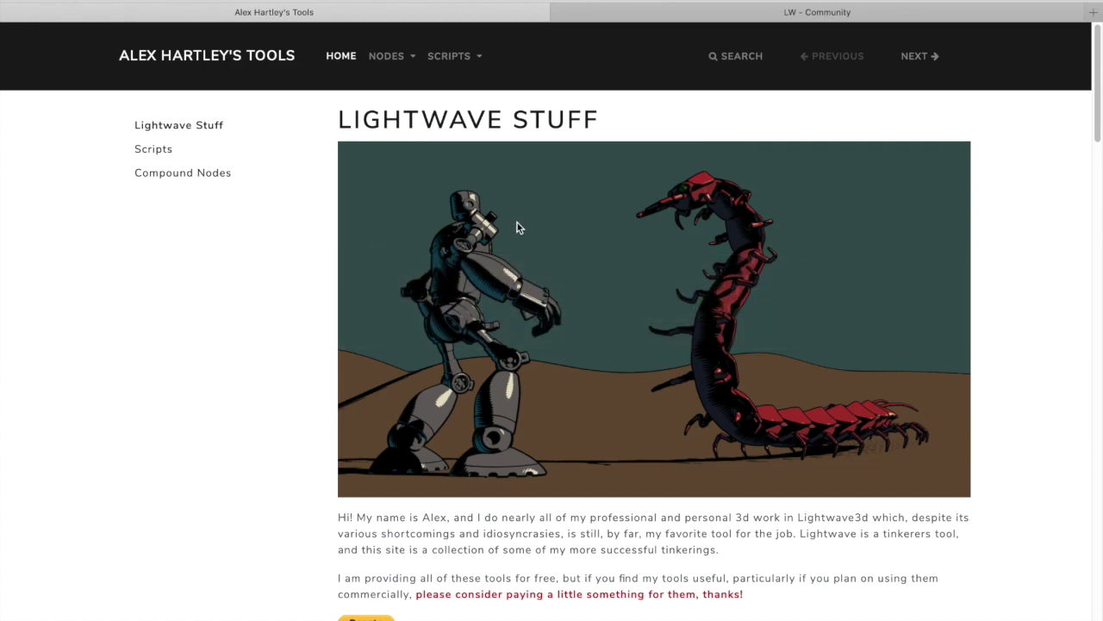
mouse_move(1097, 90)
mouse_down()
mouse_move(1082, 287)
mouse_move(1098, 435)
mouse_move(1098, 87)
mouse_up()
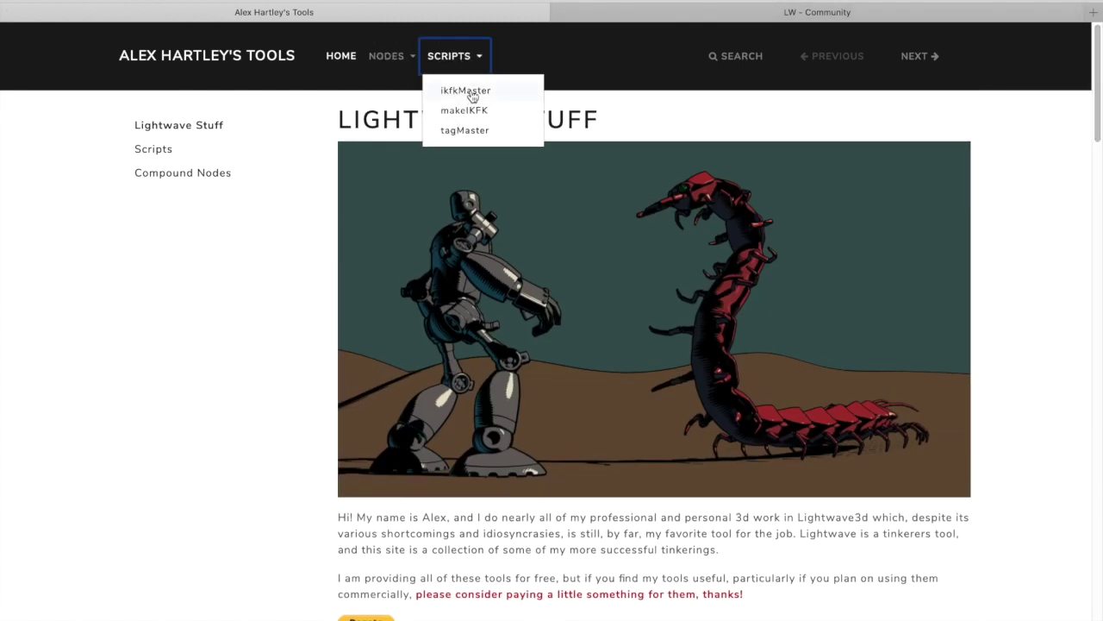
click(470, 91)
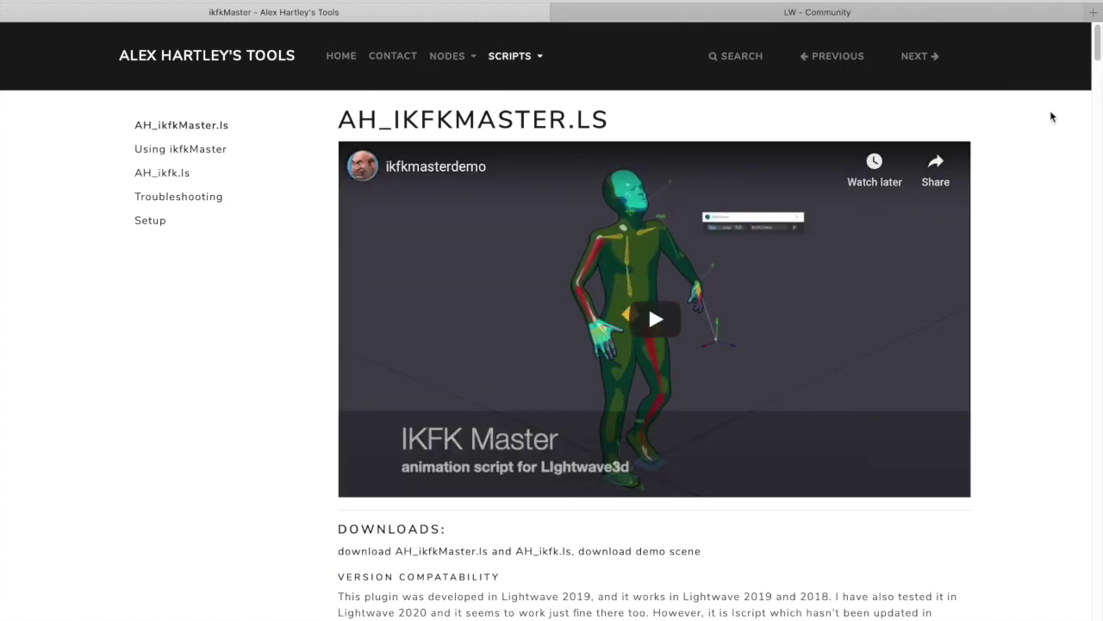
drag(1098, 50, 1101, 252)
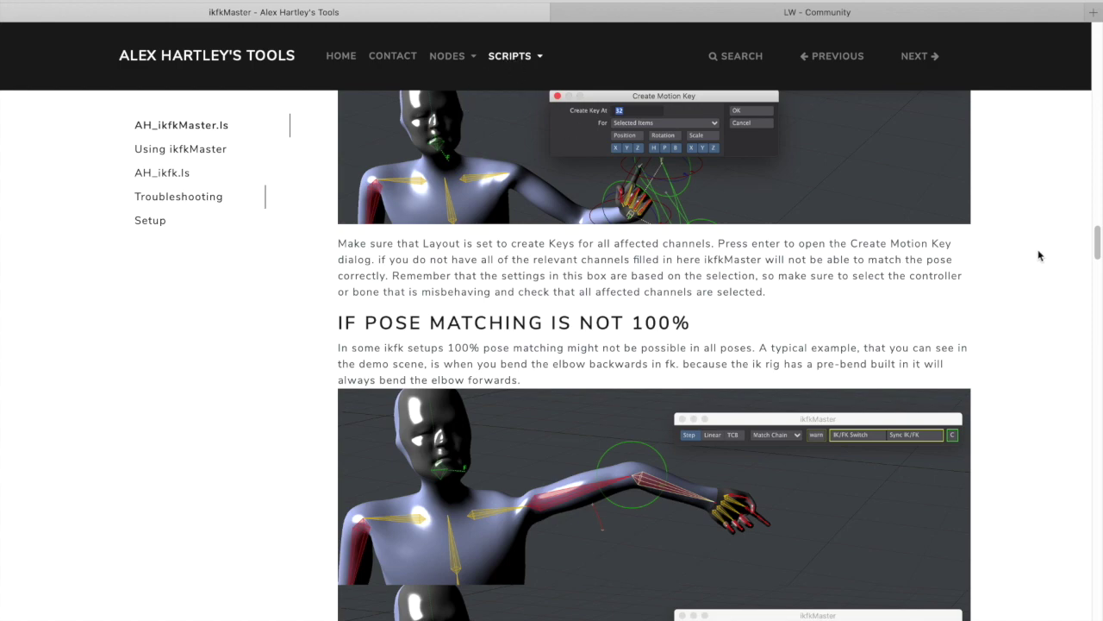
drag(1099, 248, 1098, 34)
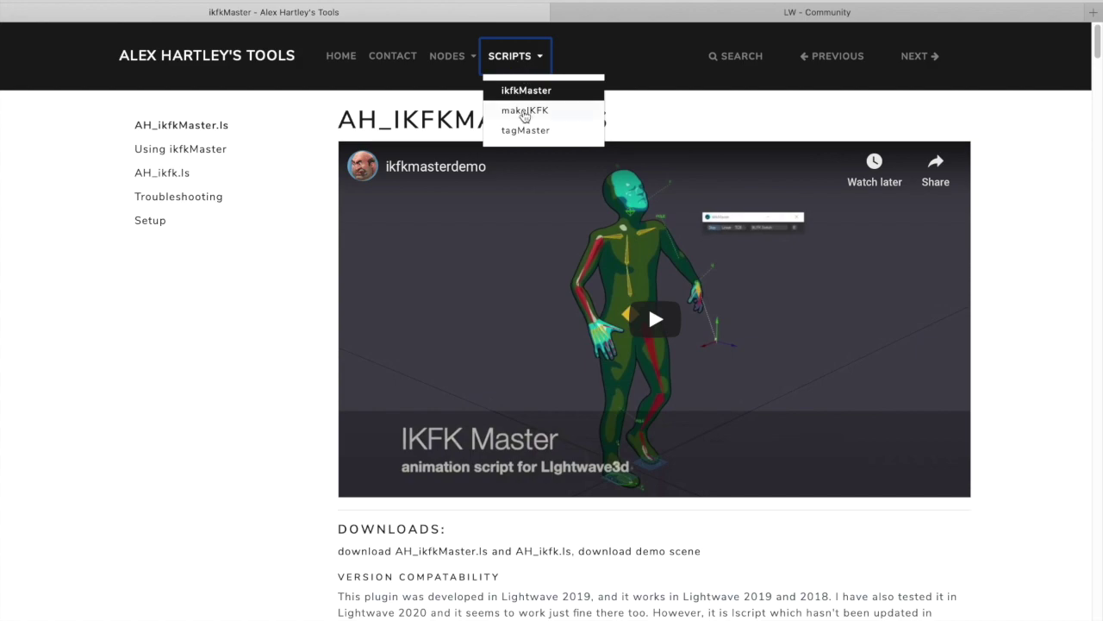
- Open the makeIKFK script page, skim its instructions and highlight the version compatibility text
click(525, 112)
drag(1095, 103, 1031, 340)
scroll(1030, 341, down, 10)
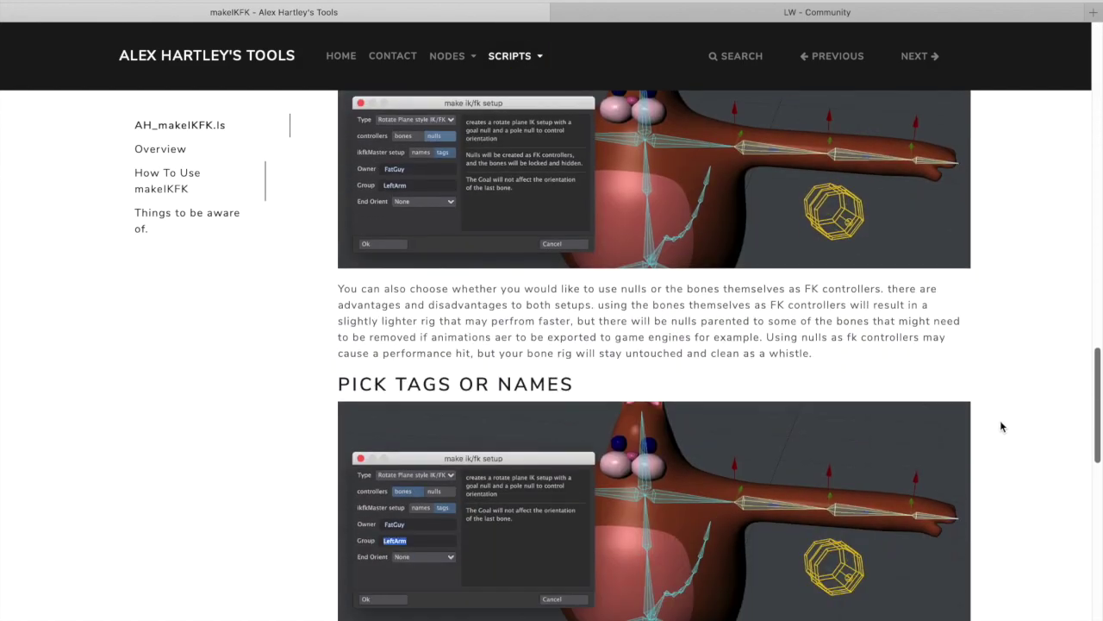
scroll(977, 503, up, 10)
scroll(1048, 332, up, 15)
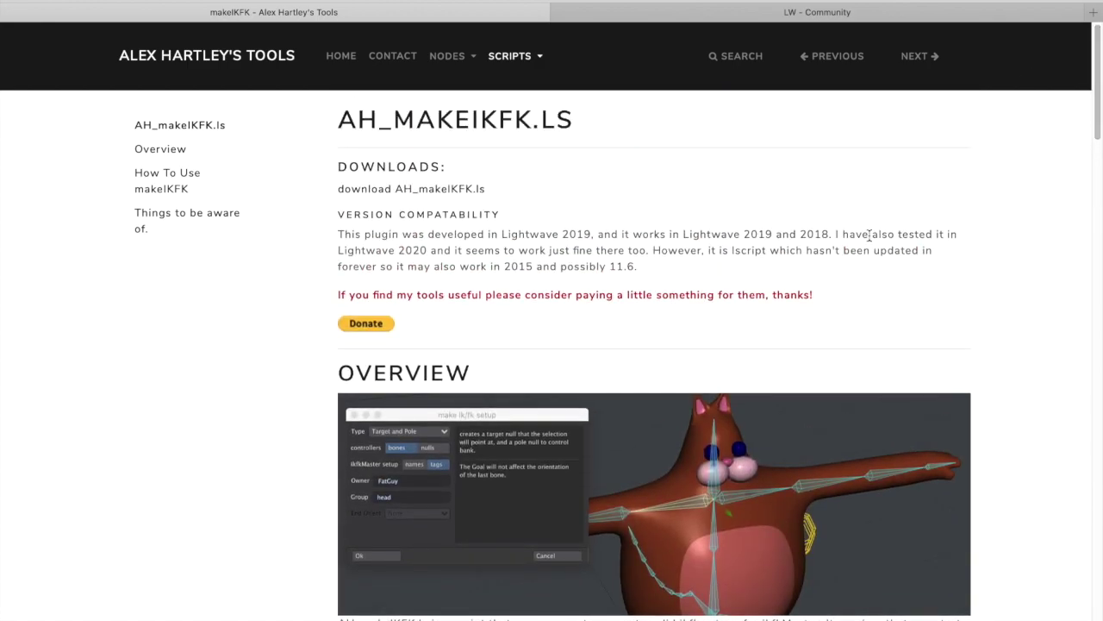
drag(1058, 238, 1005, 248)
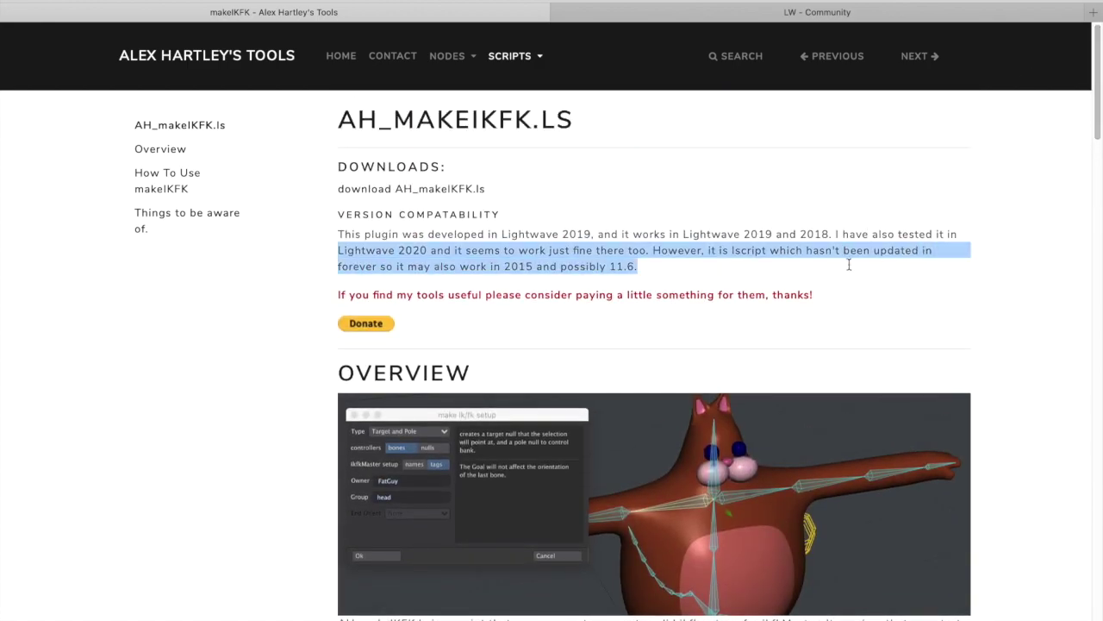